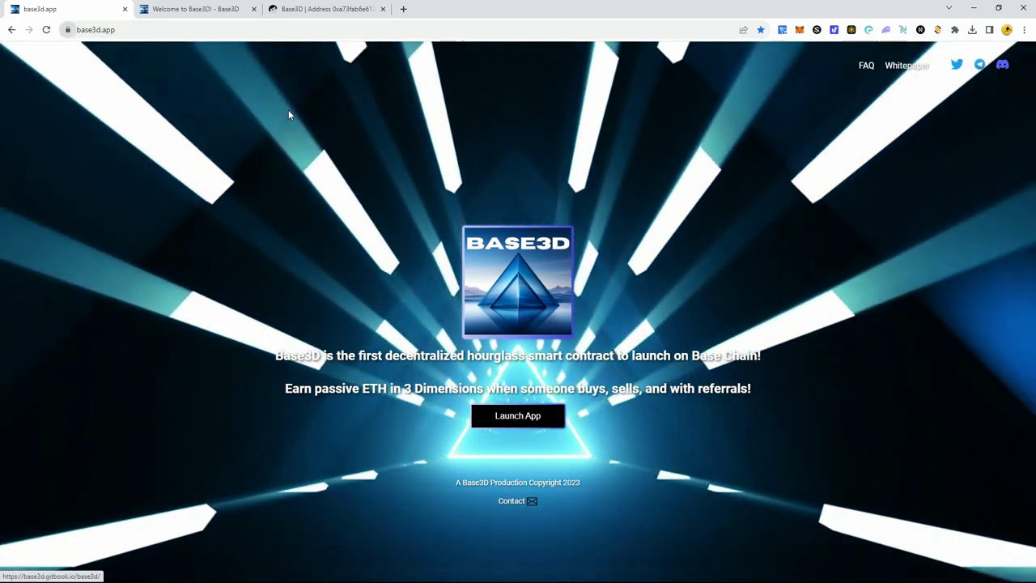
- Read the welcome, How it Works and Buys & Sells pages of the Base3D documentation
{"action": "left_click", "coordinate": [195, 9]}
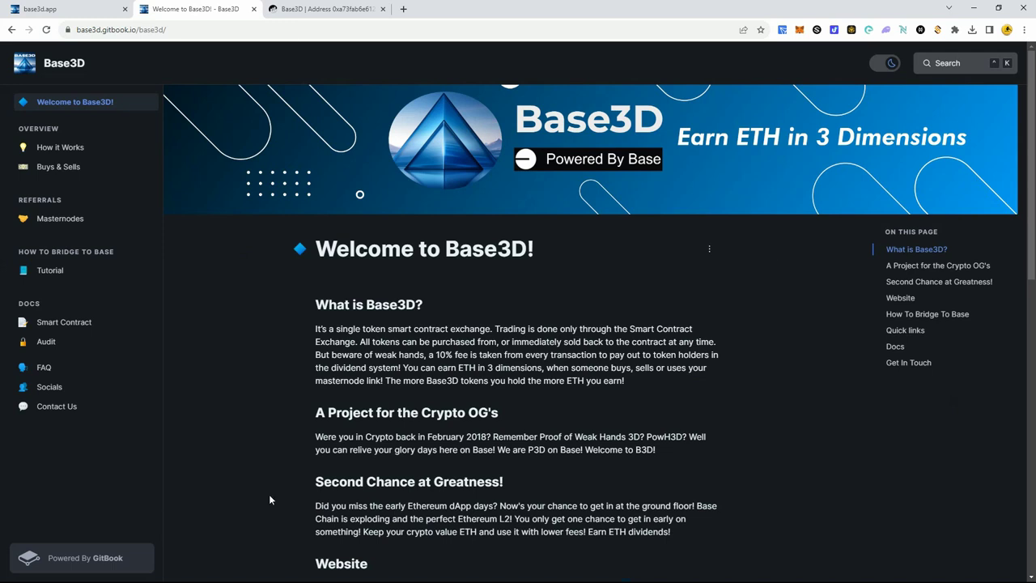
{"action": "scroll", "coordinate": [609, 364], "scroll_direction": "down", "scroll_amount": 1}
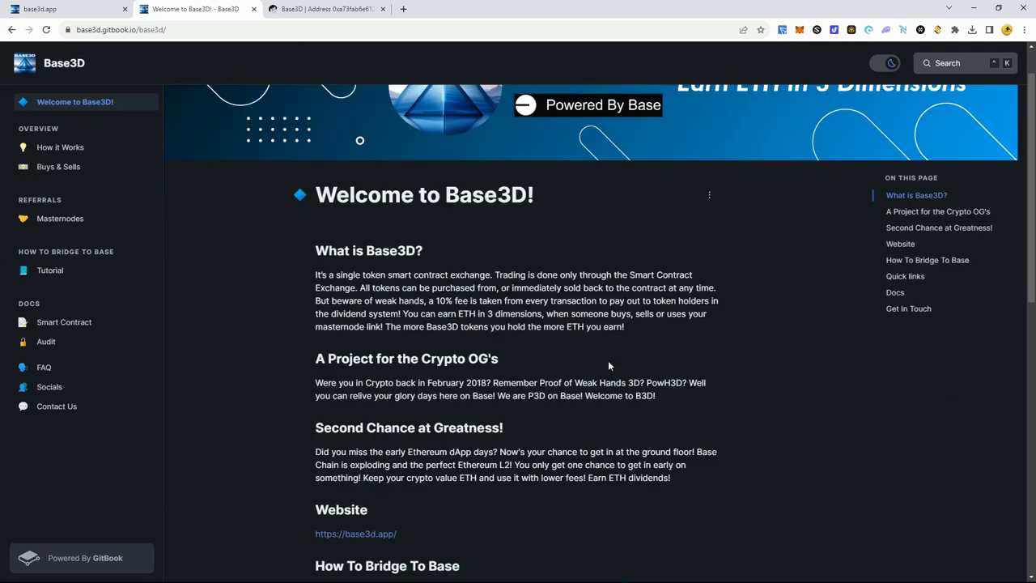
{"action": "left_click", "coordinate": [58, 149]}
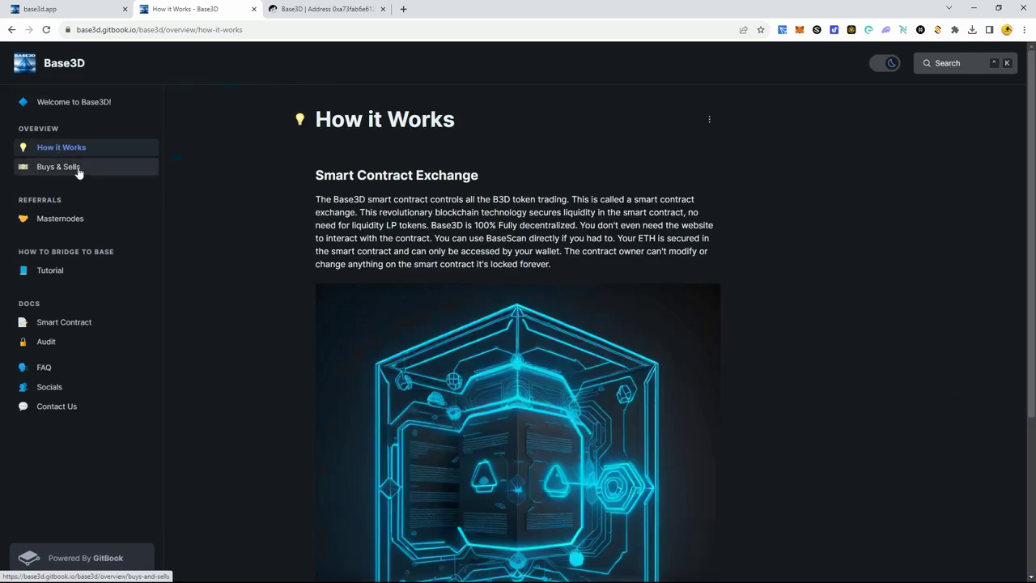
{"action": "left_click", "coordinate": [78, 170]}
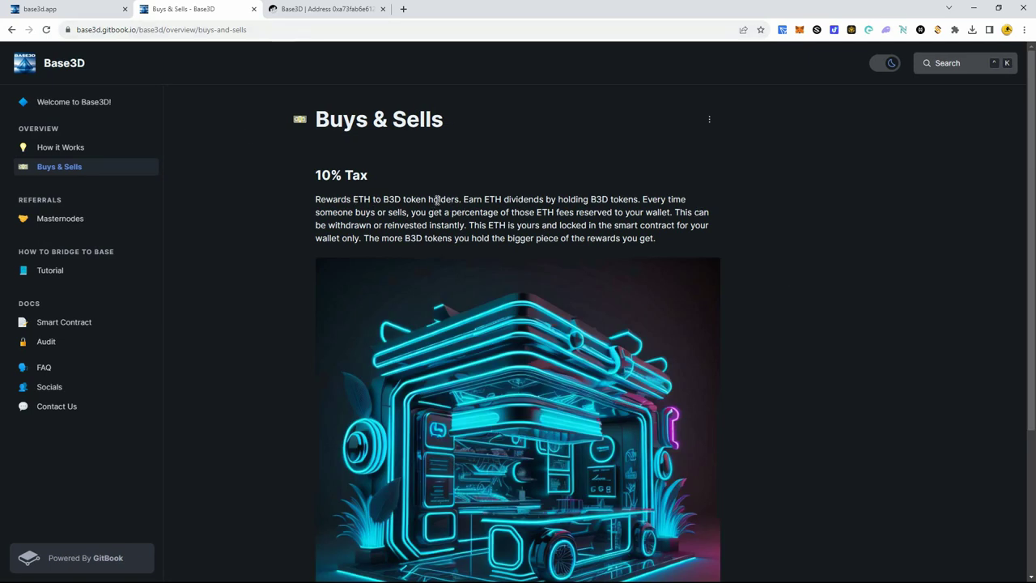
{"action": "left_click", "coordinate": [108, 150]}
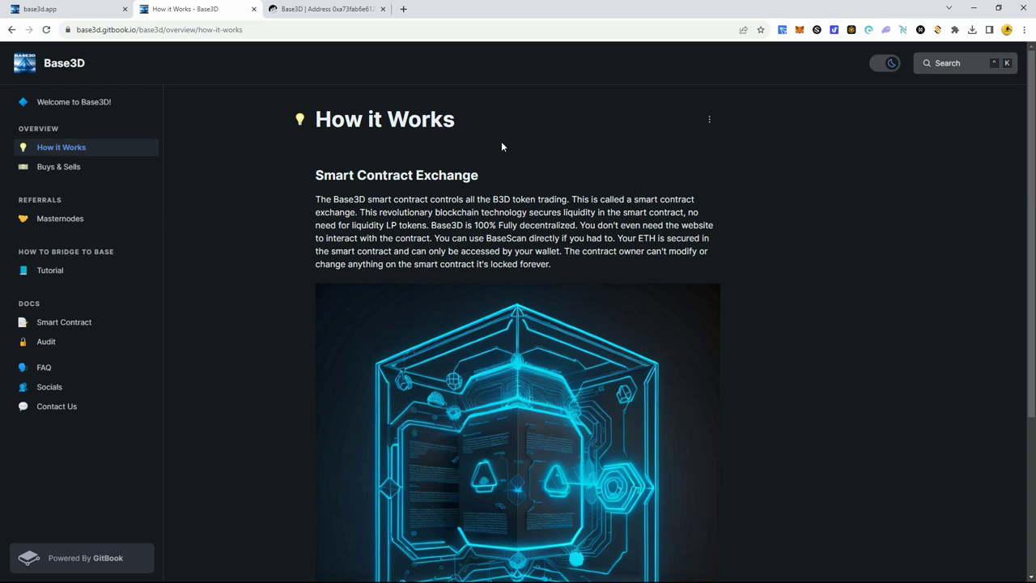
- View the Base3D contract page on BaseScan and reread the welcome page of the Base3D documentation
{"action": "left_click", "coordinate": [314, 8]}
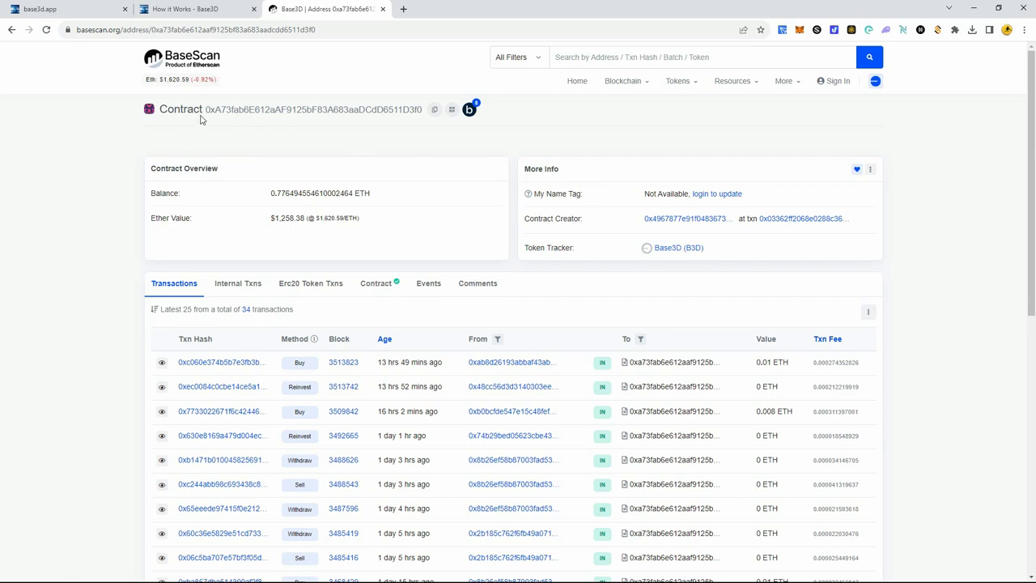
{"action": "left_click", "coordinate": [170, 9]}
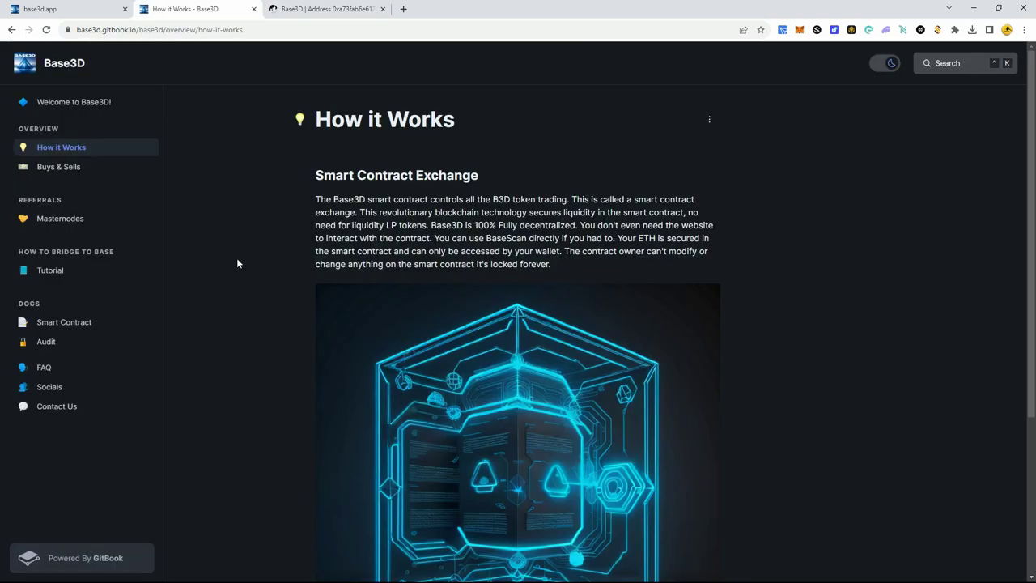
{"action": "left_click", "coordinate": [109, 104]}
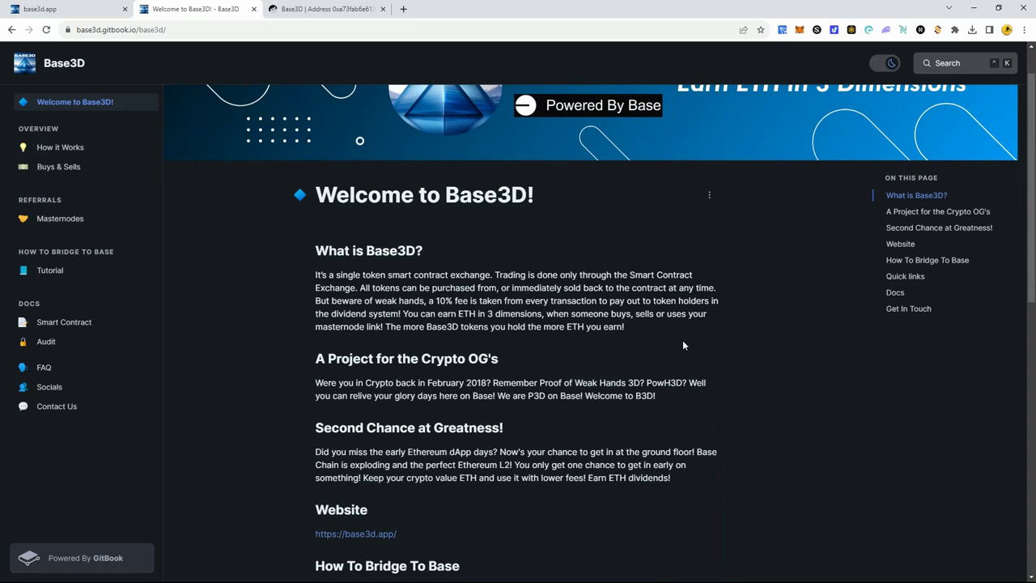
{"action": "scroll", "coordinate": [683, 340], "scroll_direction": "up", "scroll_amount": 1}
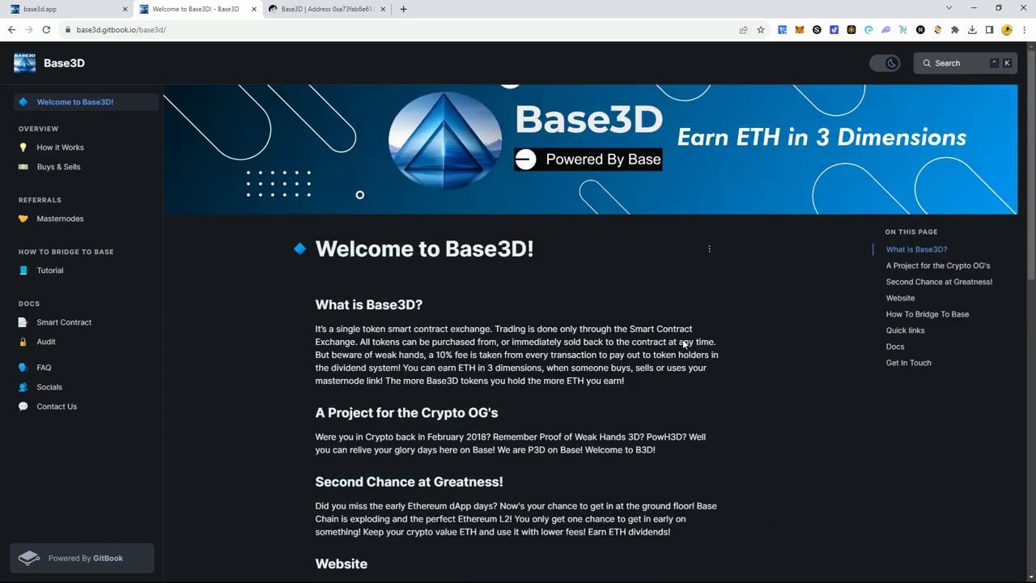
{"action": "scroll", "coordinate": [684, 343], "scroll_direction": "down", "scroll_amount": 1}
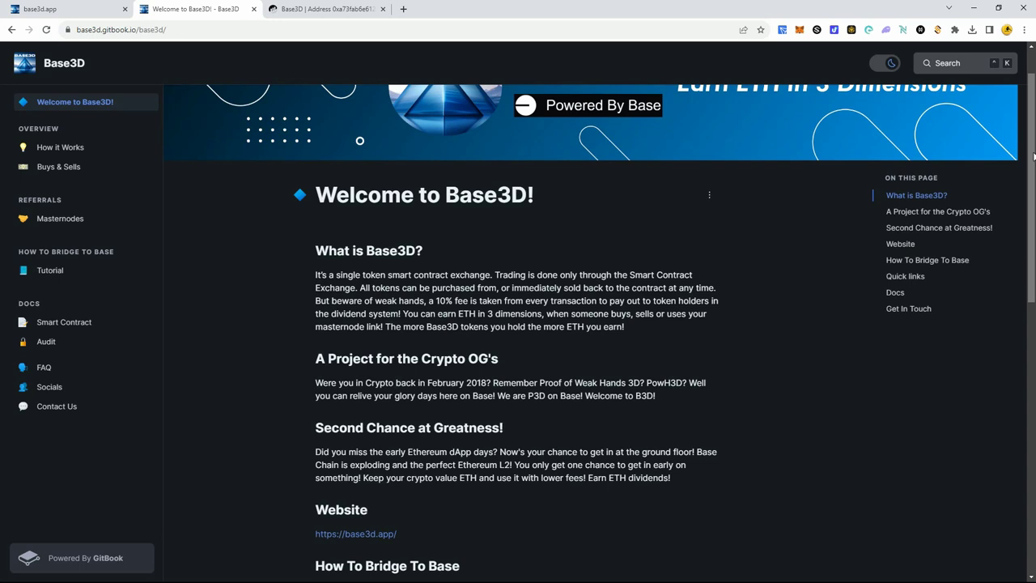
{"action": "left_click_drag", "start_coordinate": [1034, 155], "coordinate": [1033, 196]}
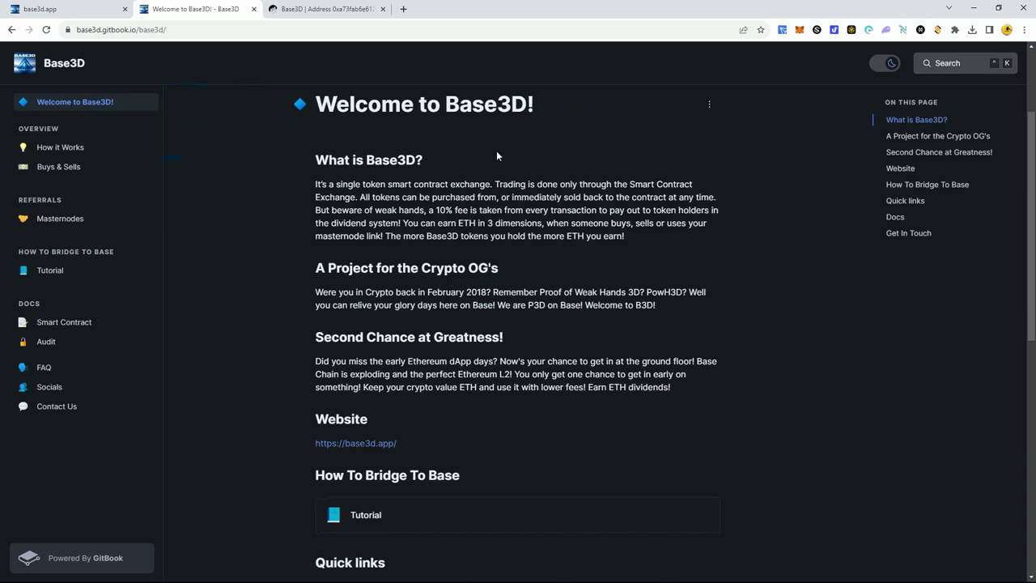
- Check the Demo account's ETH balance and the selected network in the MetaMask wallet
{"action": "left_click", "coordinate": [800, 30]}
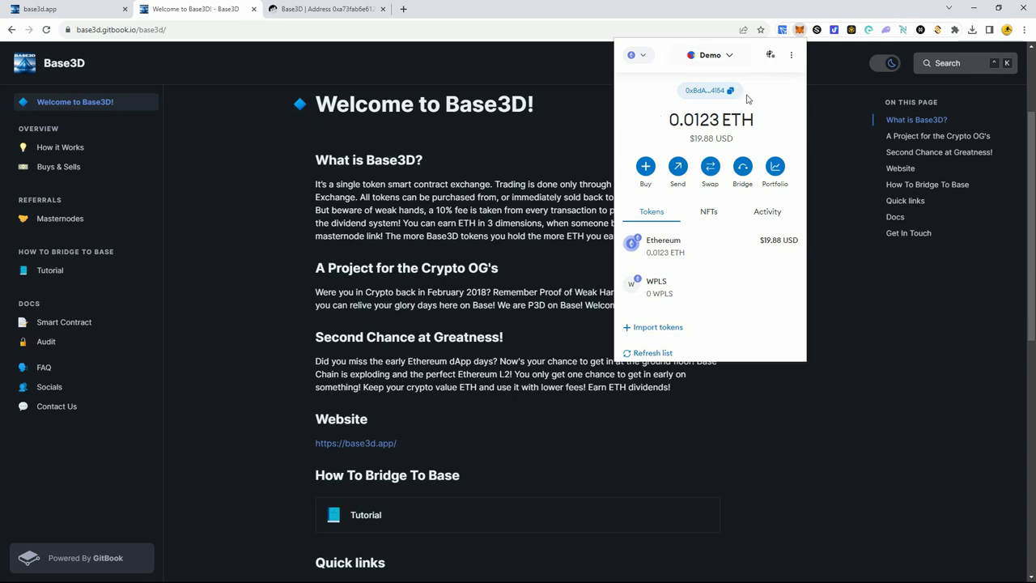
{"action": "left_click", "coordinate": [643, 57]}
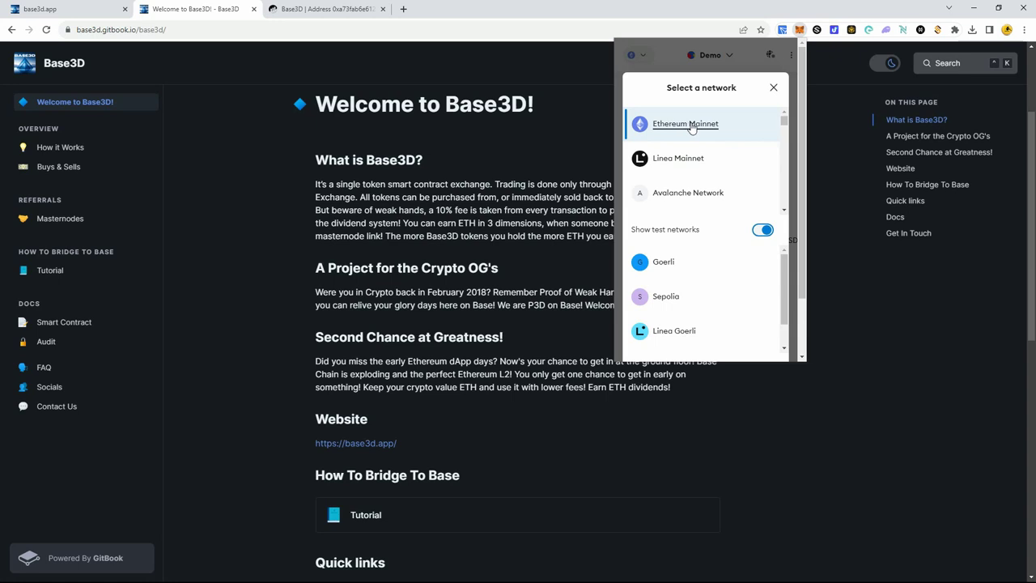
{"action": "left_click", "coordinate": [730, 64]}
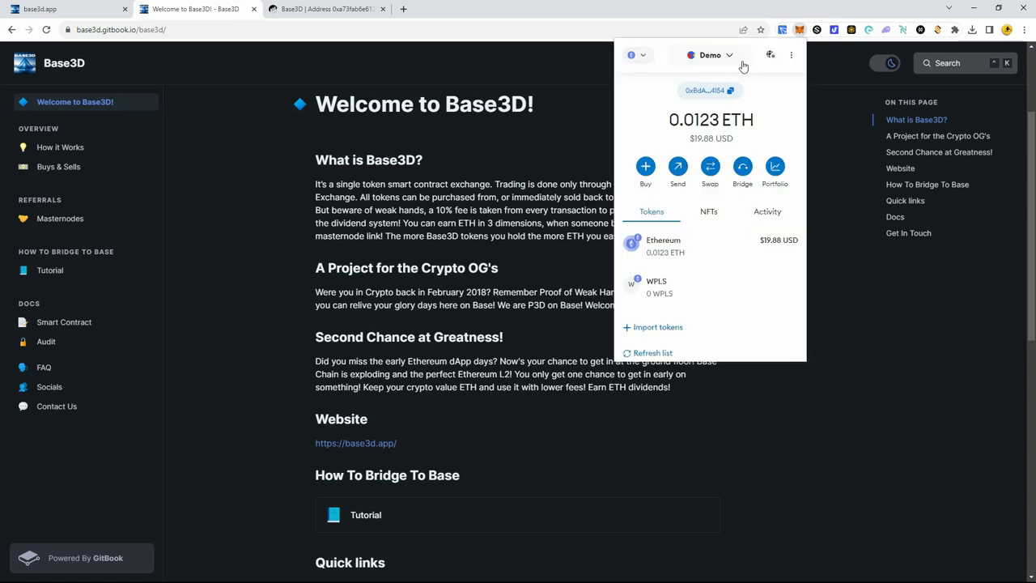
{"action": "left_click", "coordinate": [438, 200]}
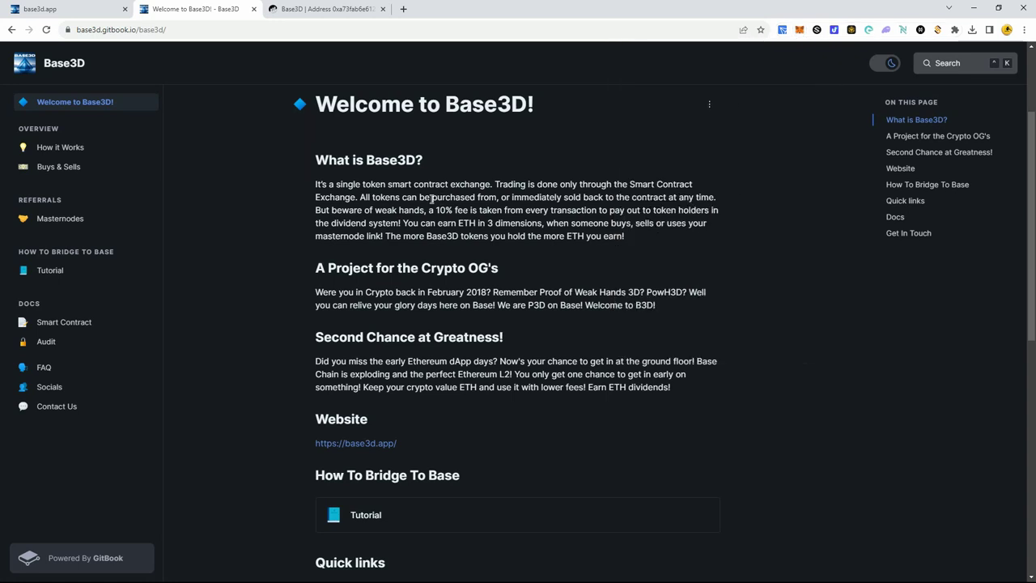
- Open ChainList from the documentation's bridging tutorial, search for "base" and add Base to MetaMask, approving the network switch
{"action": "left_click", "coordinate": [53, 274]}
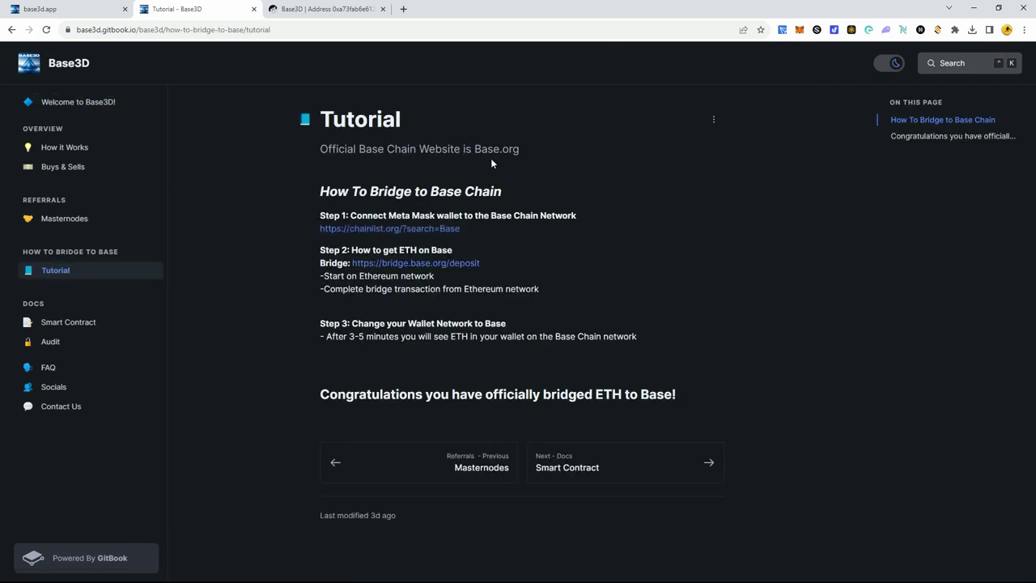
{"action": "left_click", "coordinate": [389, 230]}
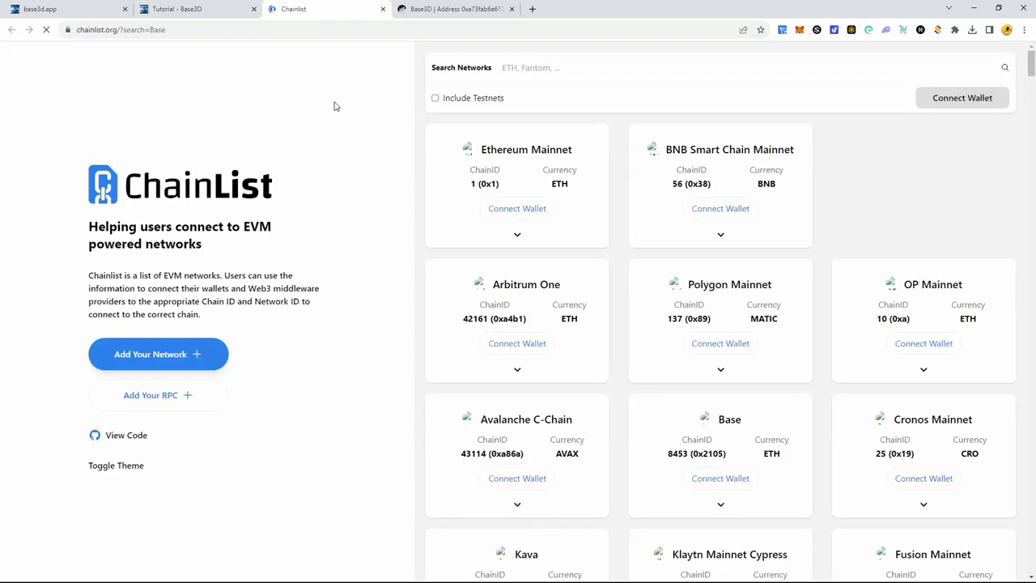
{"action": "left_click", "coordinate": [541, 68]}
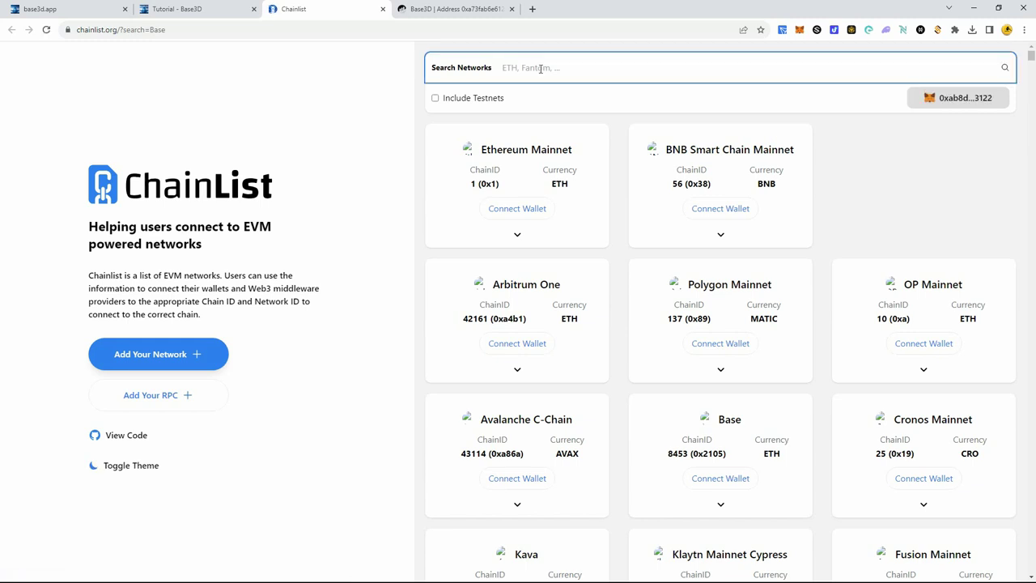
{"action": "type", "text": "base"}
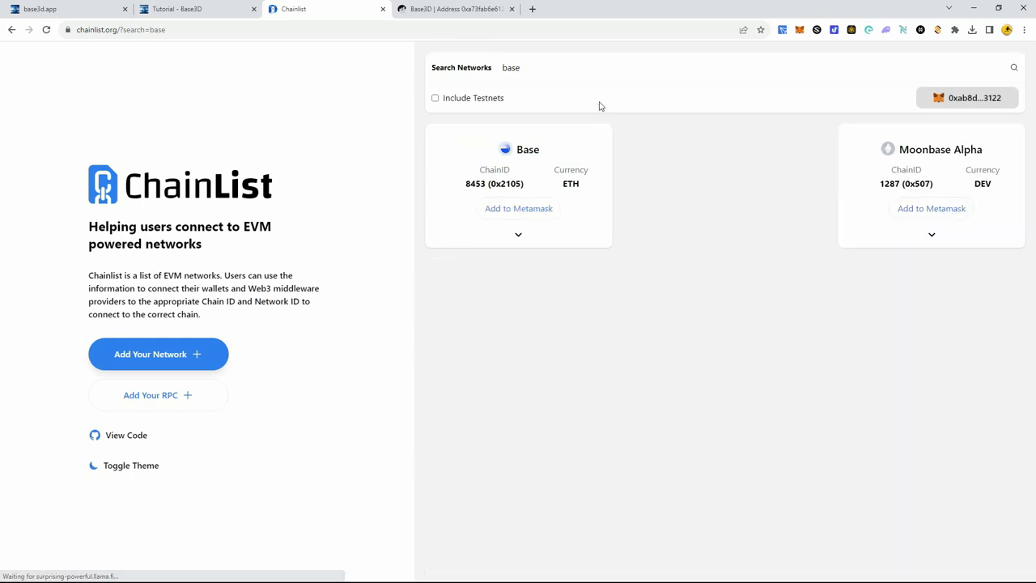
{"action": "left_click", "coordinate": [518, 212]}
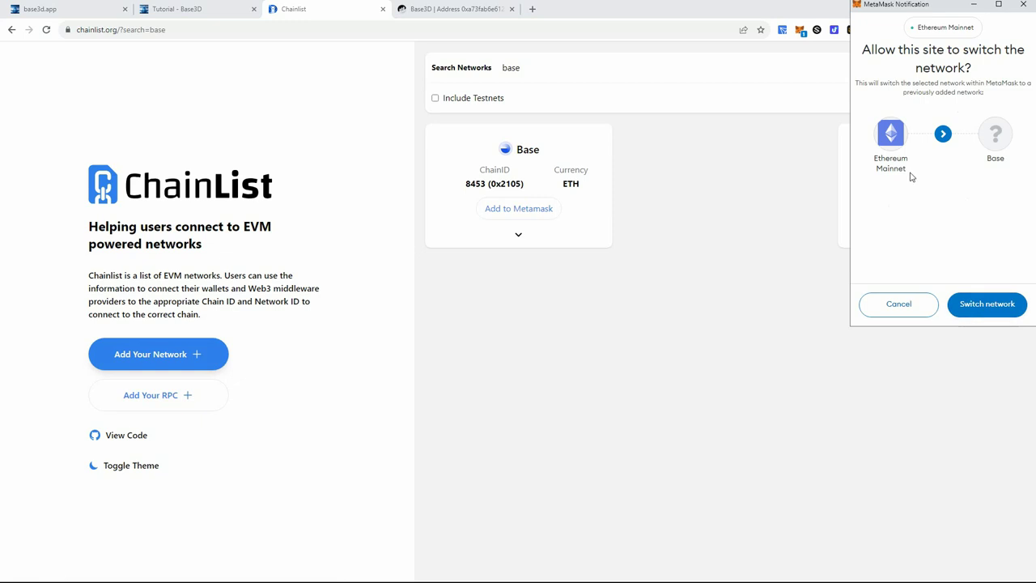
{"action": "left_click", "coordinate": [985, 306]}
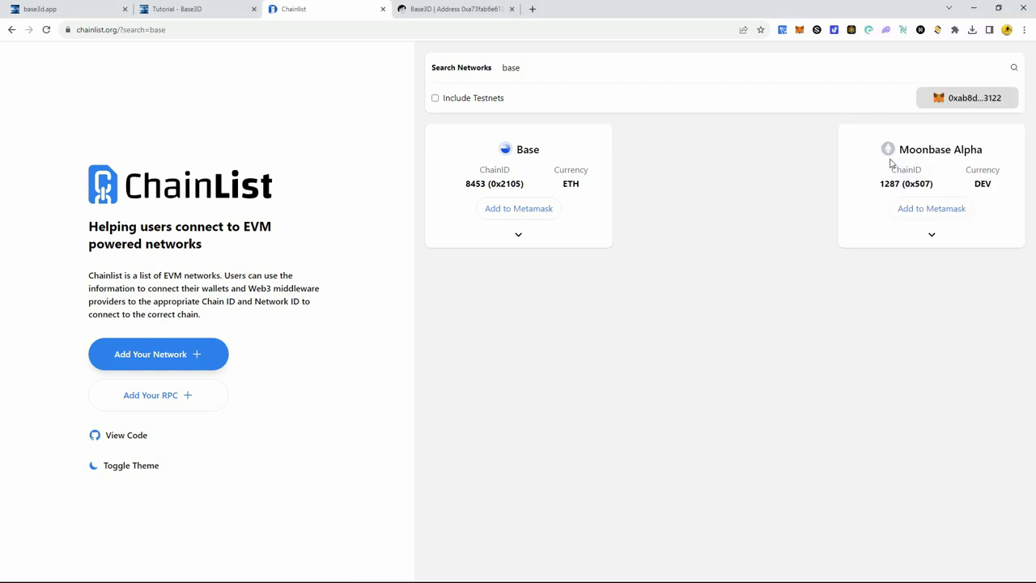
- Check the Demo account on Base in MetaMask and switch the wallet back to Ethereum Mainnet
{"action": "left_click", "coordinate": [799, 31]}
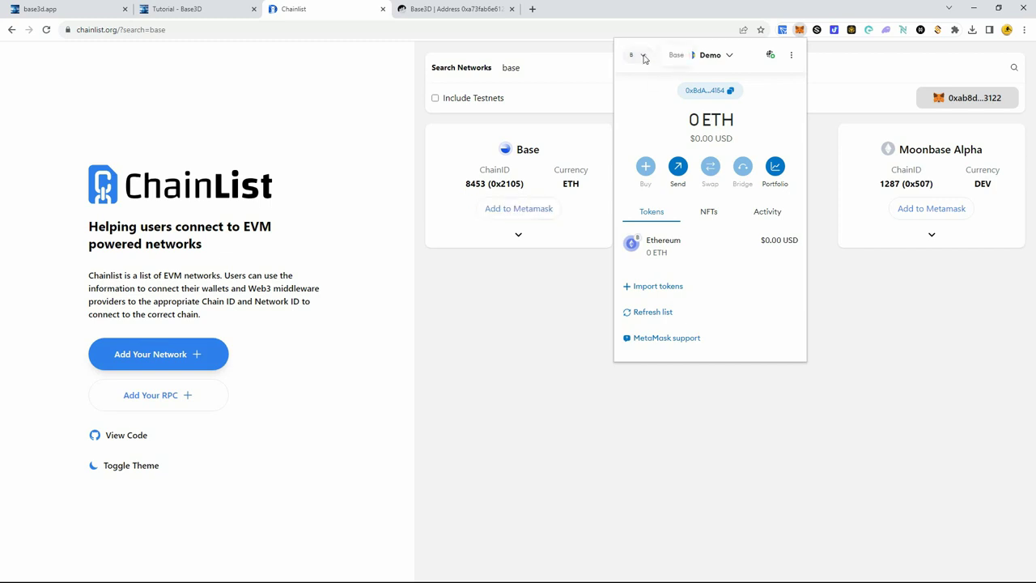
{"action": "left_click", "coordinate": [645, 57]}
{"action": "scroll", "coordinate": [684, 158], "scroll_direction": "up", "scroll_amount": 2}
{"action": "scroll", "coordinate": [684, 161], "scroll_direction": "up", "scroll_amount": 5}
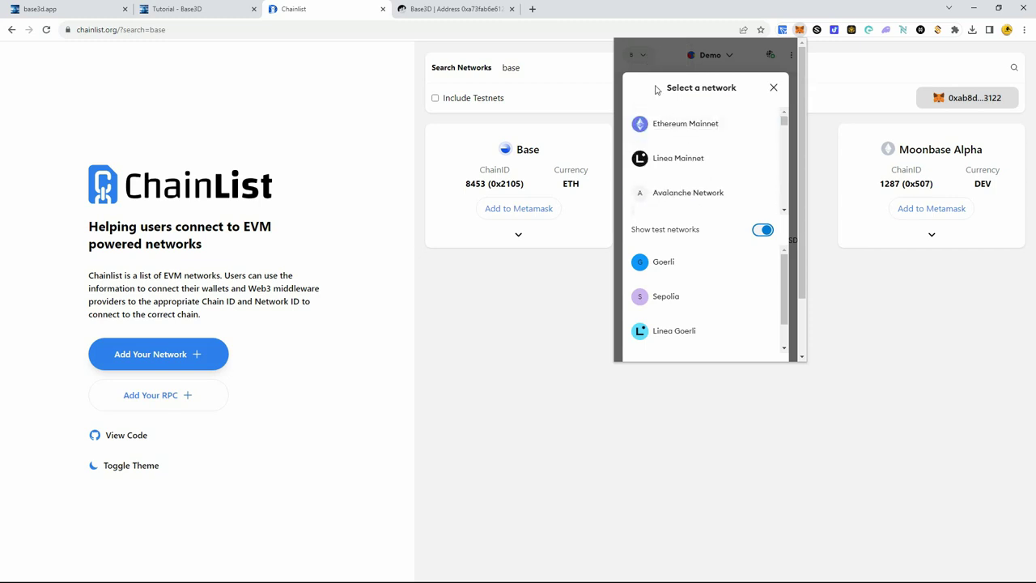
{"action": "scroll", "coordinate": [720, 150], "scroll_direction": "down", "scroll_amount": 3}
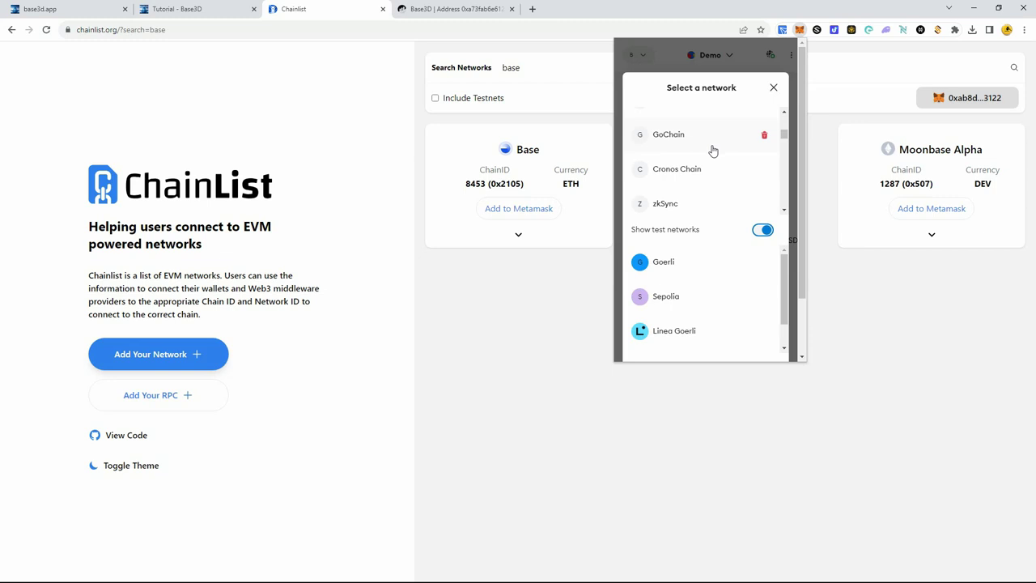
{"action": "scroll", "coordinate": [704, 160], "scroll_direction": "up", "scroll_amount": 3}
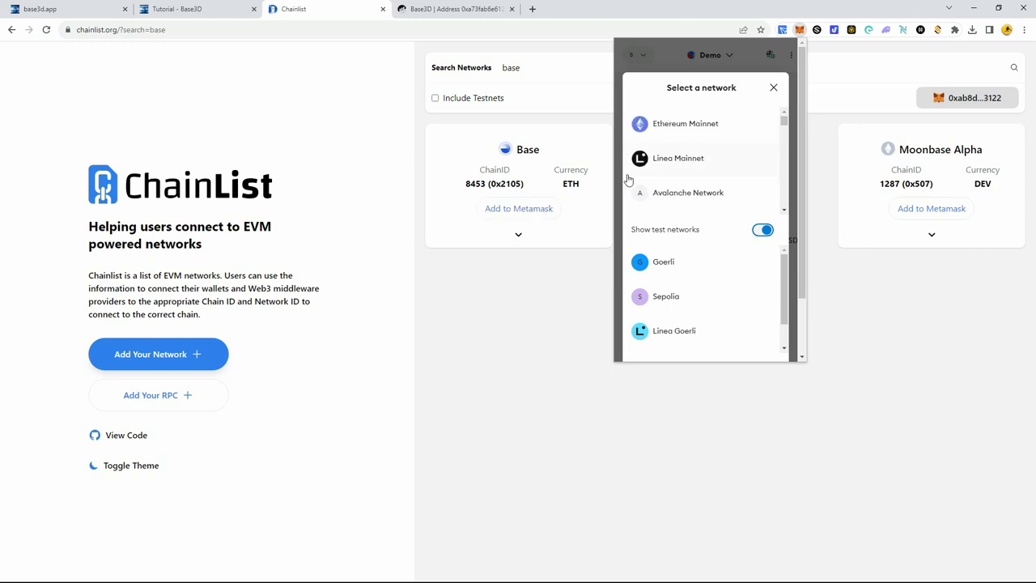
{"action": "left_click", "coordinate": [679, 128]}
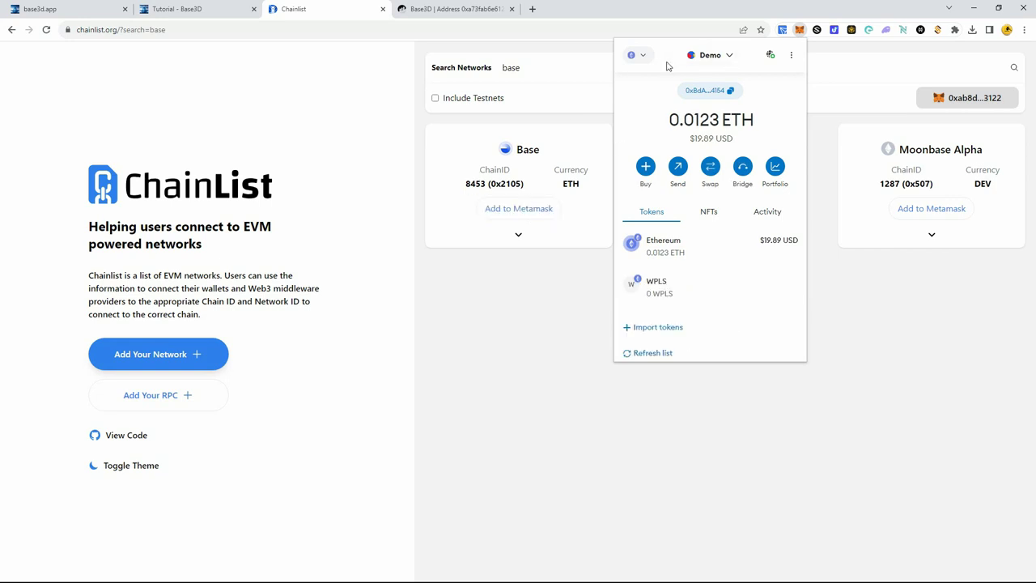
{"action": "left_click", "coordinate": [602, 121]}
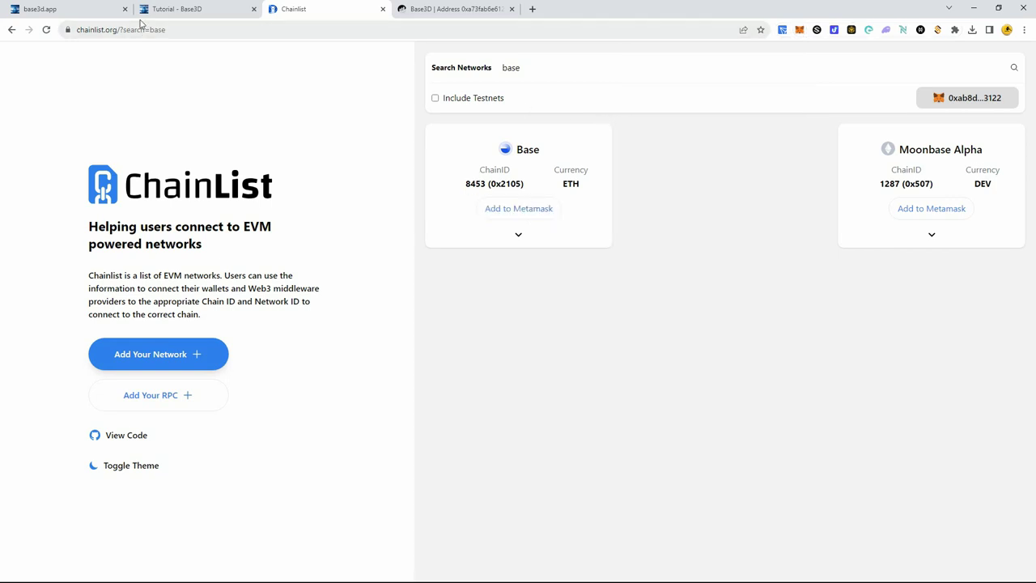
- Review Step 2 of the documentation's bridging tutorial, open the linked Base bridge deposit page and accept its terms
{"action": "left_click", "coordinate": [174, 10]}
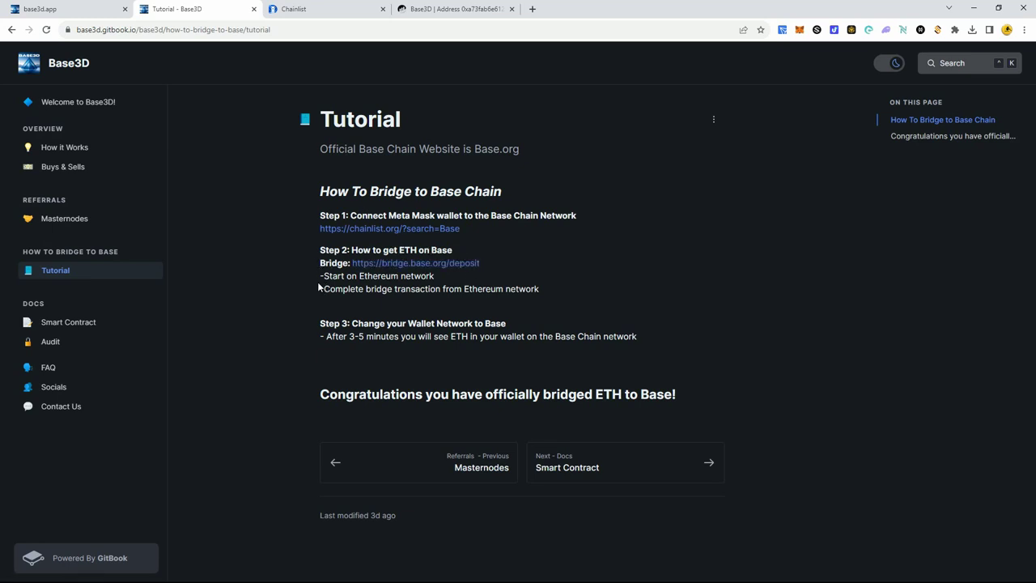
{"action": "left_click_drag", "start_coordinate": [327, 277], "coordinate": [434, 278]}
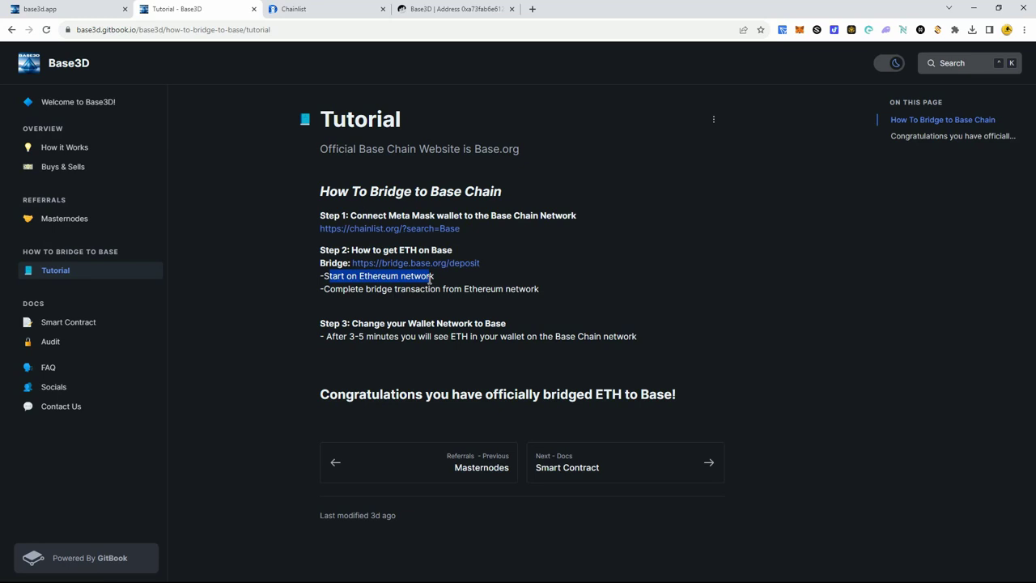
{"action": "left_click", "coordinate": [342, 288]}
{"action": "left_click_drag", "start_coordinate": [321, 289], "coordinate": [514, 289]}
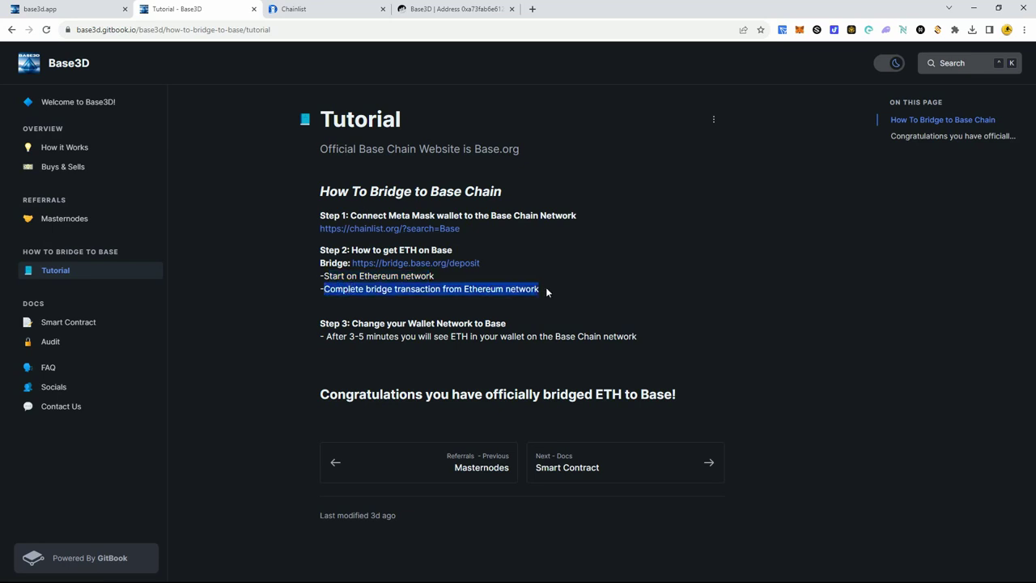
{"action": "left_click", "coordinate": [548, 291]}
{"action": "left_click", "coordinate": [396, 265]}
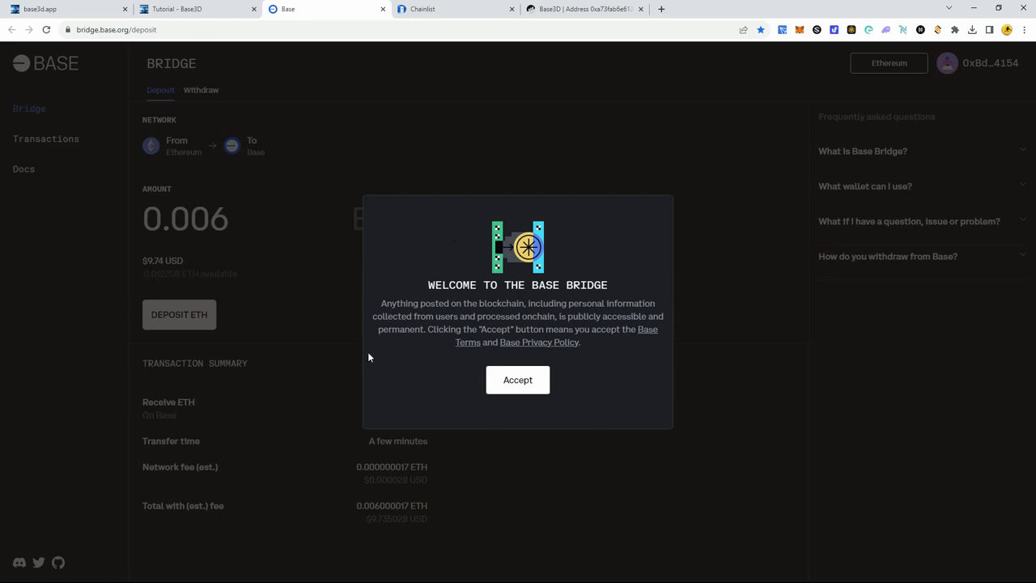
{"action": "left_click", "coordinate": [515, 388]}
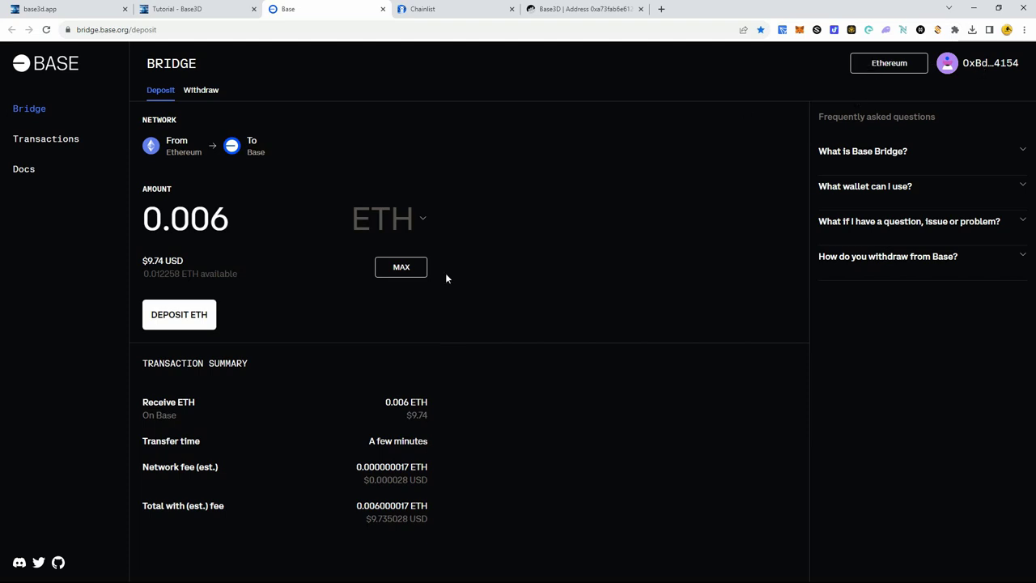
- Deposit 0.0065 ETH from Ethereum to Base, review the gas fee and total, and confirm the transaction in MetaMask
{"action": "left_click", "coordinate": [230, 220]}
{"action": "key", "text": "BackSpace"}
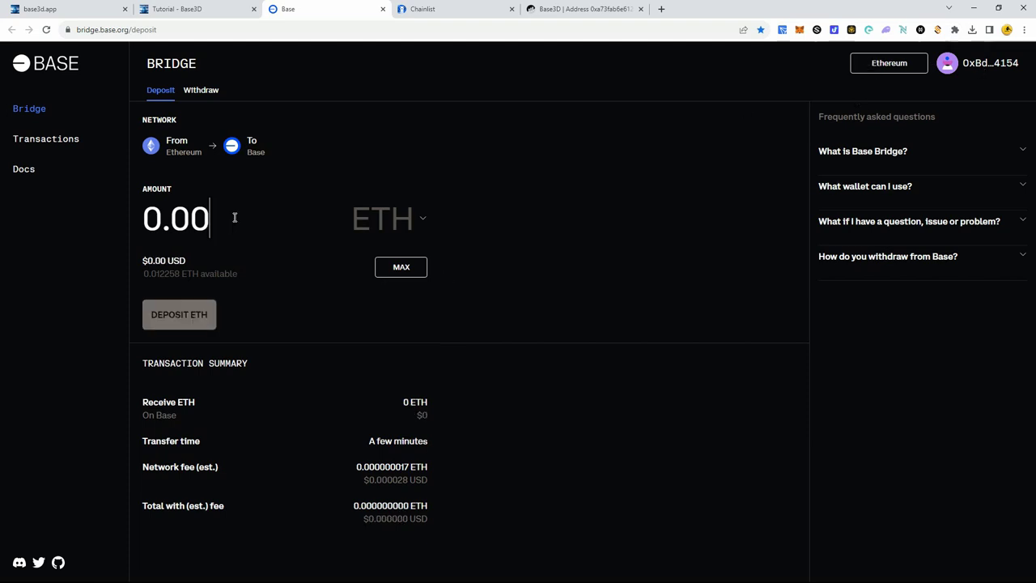
{"action": "type", "text": "65"}
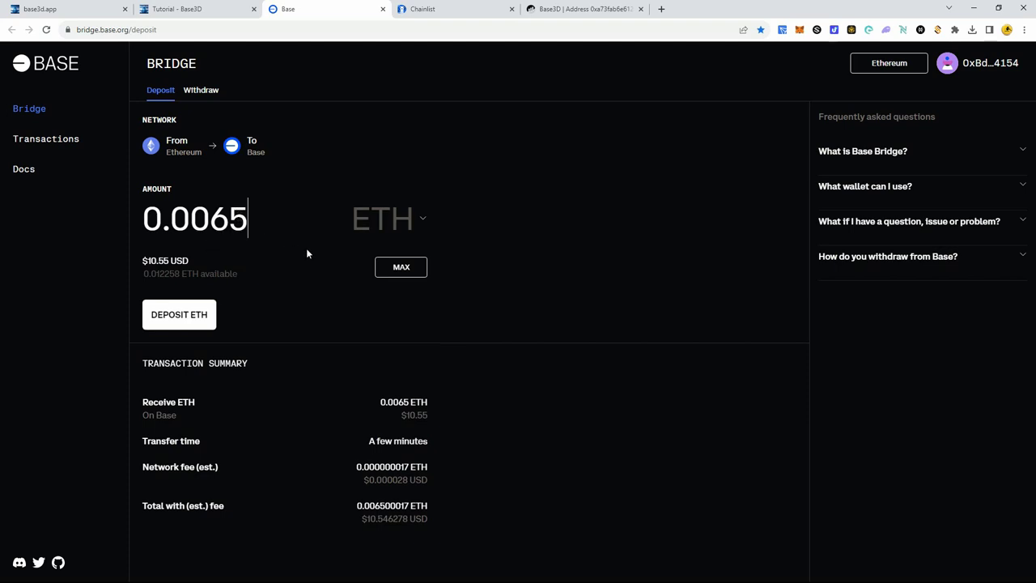
{"action": "left_click", "coordinate": [170, 317]}
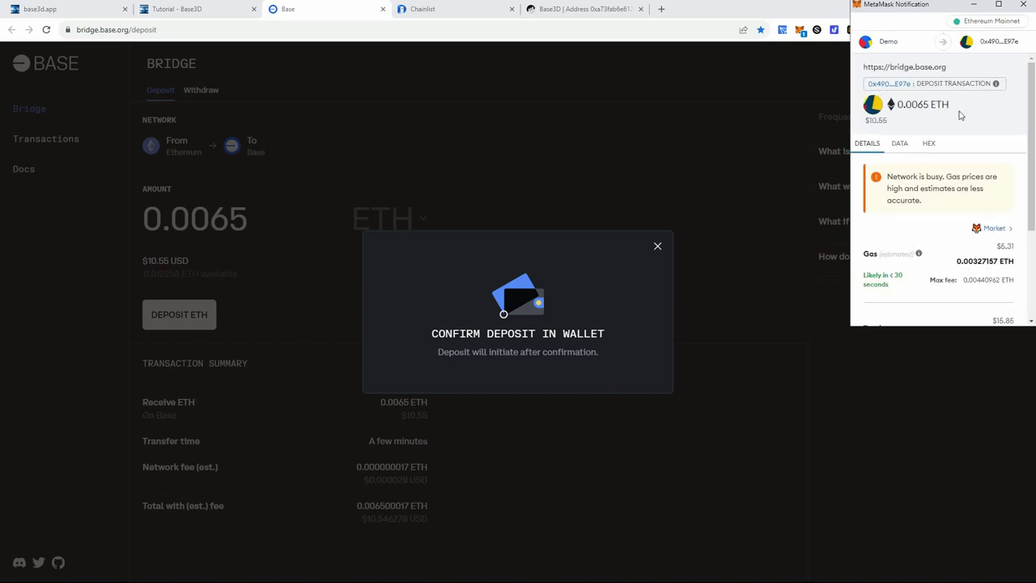
{"action": "scroll", "coordinate": [979, 182], "scroll_direction": "down", "scroll_amount": 2}
{"action": "scroll", "coordinate": [987, 199], "scroll_direction": "up", "scroll_amount": 2}
{"action": "scroll", "coordinate": [965, 213], "scroll_direction": "down", "scroll_amount": 3}
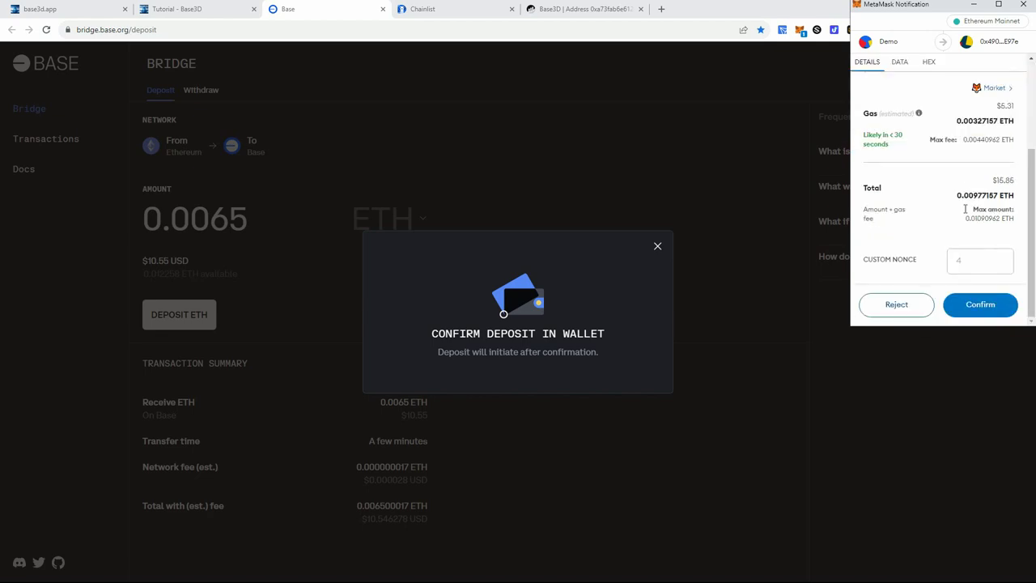
{"action": "left_click", "coordinate": [987, 305]}
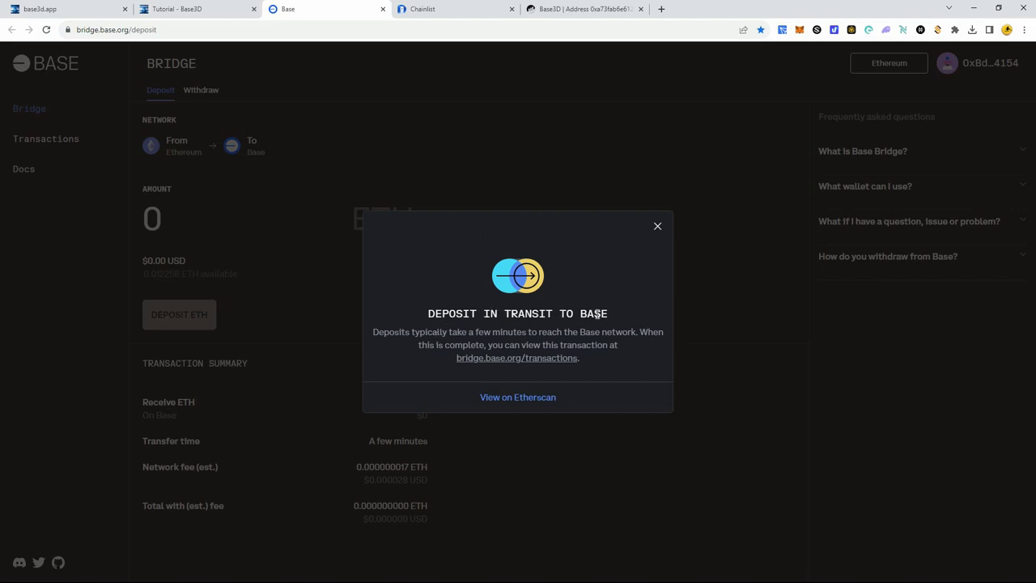
{"action": "left_click", "coordinate": [657, 226]}
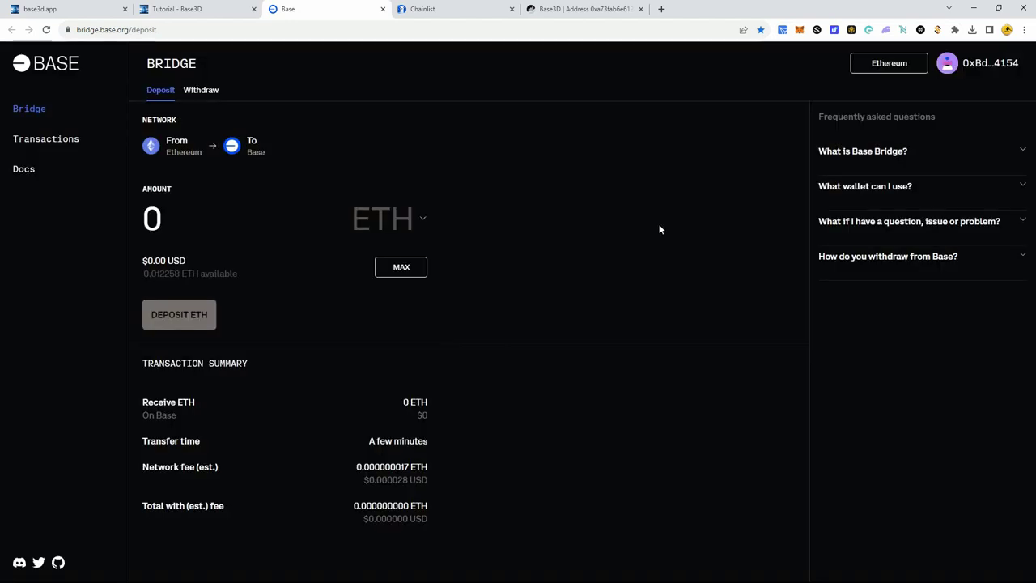
- Check the Demo account's balance and deposit activity in MetaMask, and view the bridge's Withdraw page
{"action": "left_click", "coordinate": [800, 30]}
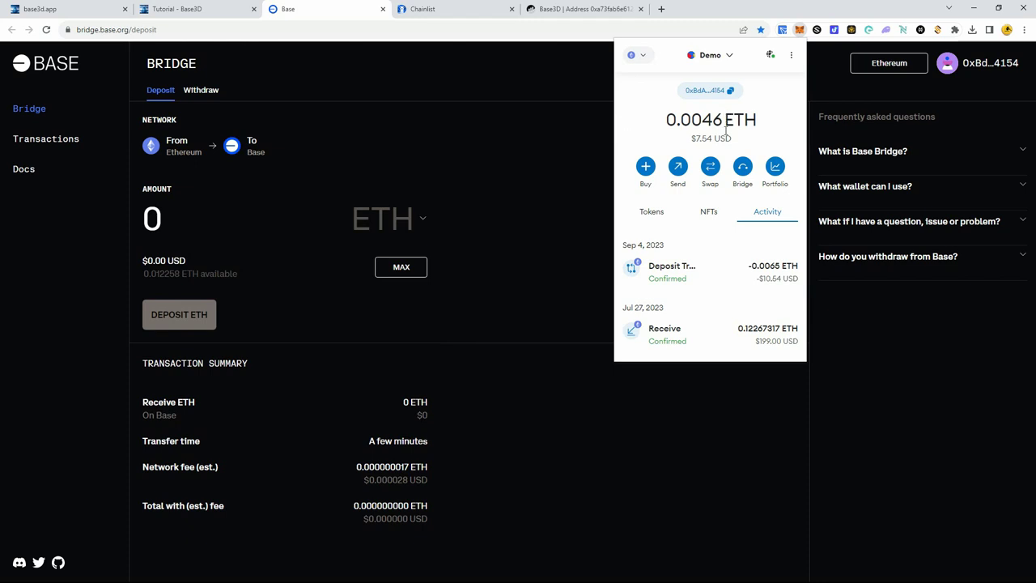
{"action": "left_click", "coordinate": [256, 83]}
{"action": "left_click", "coordinate": [206, 93]}
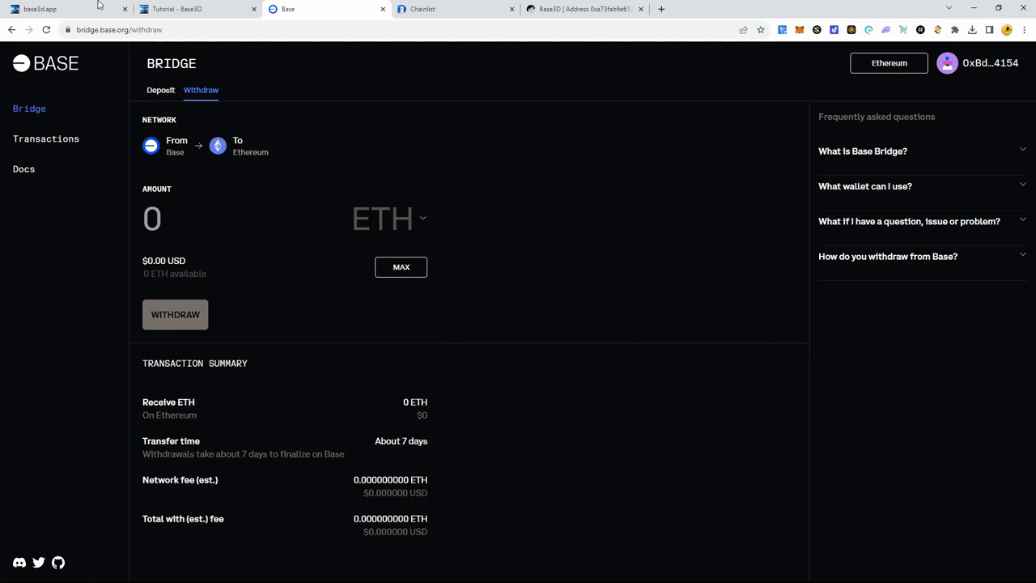
- Return to the Base3D bridging tutorial and review Step 3 on changing the wallet network to Base
{"action": "left_click", "coordinate": [190, 6]}
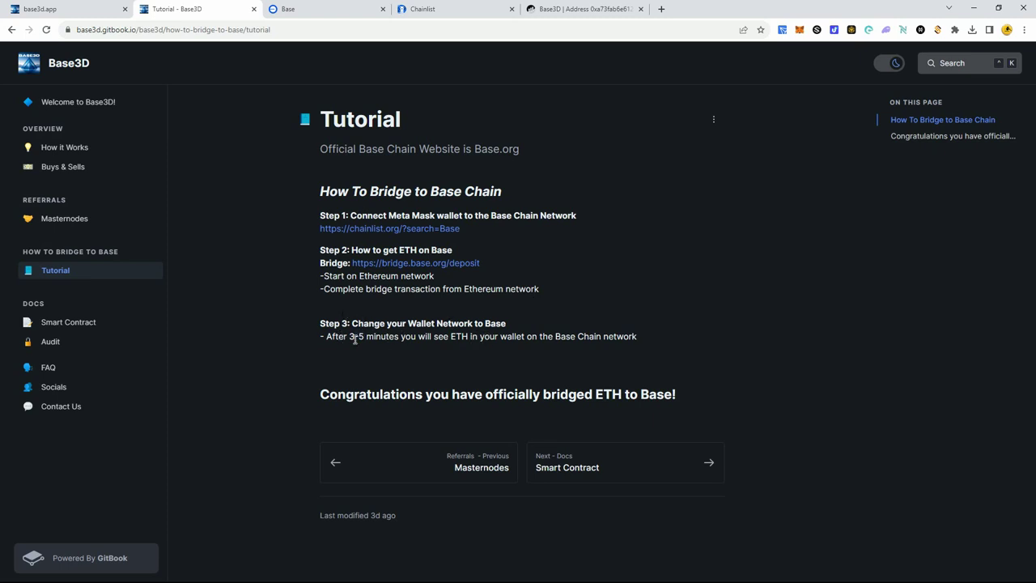
{"action": "left_click_drag", "start_coordinate": [353, 336], "coordinate": [640, 336]}
{"action": "left_click", "coordinate": [640, 337]}
- Switch the MetaMask network to Base and check the Demo account's token list
{"action": "left_click", "coordinate": [802, 32]}
{"action": "left_click", "coordinate": [639, 55]}
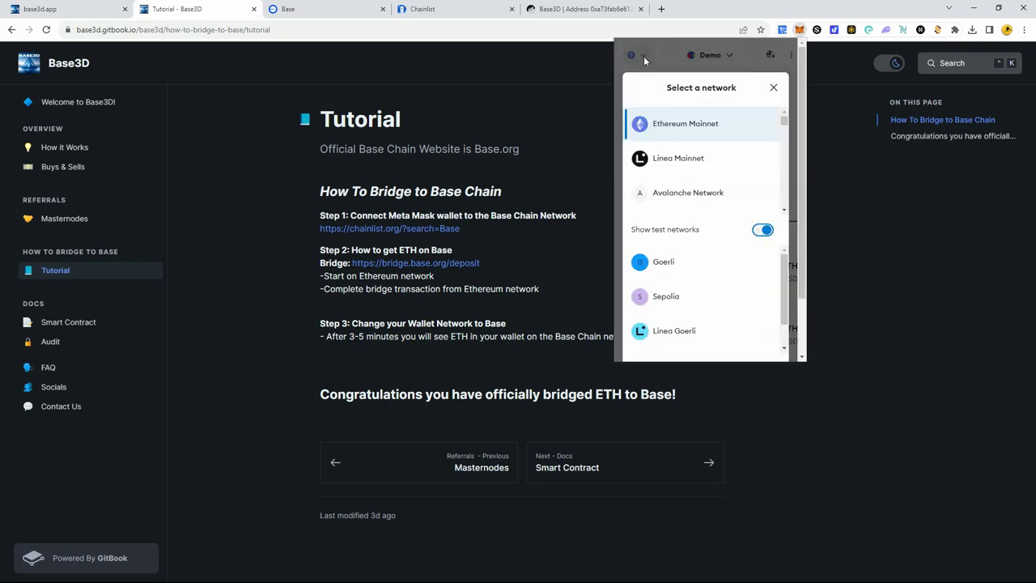
{"action": "scroll", "coordinate": [680, 146], "scroll_direction": "down", "scroll_amount": 5}
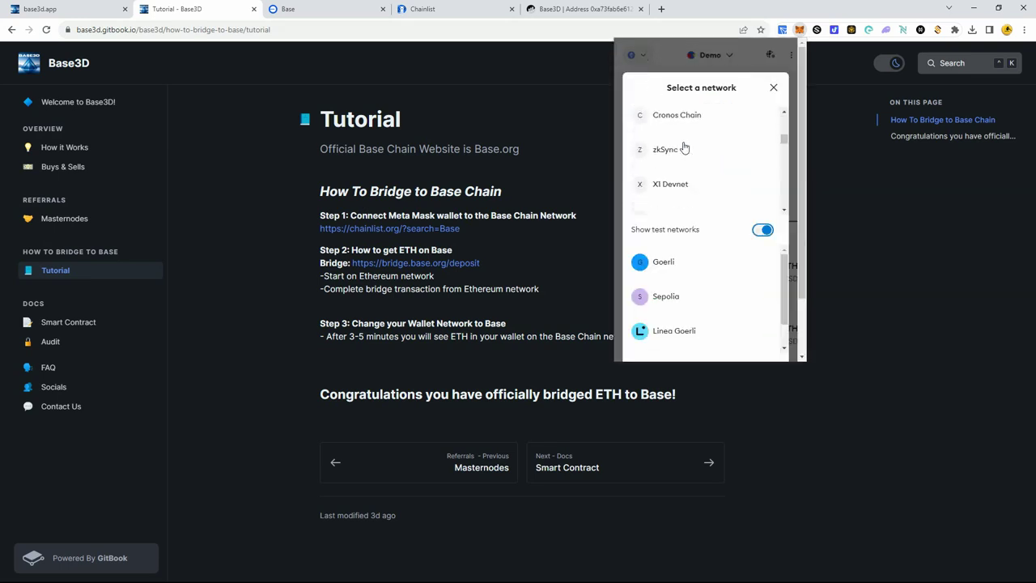
{"action": "scroll", "coordinate": [684, 148], "scroll_direction": "down", "scroll_amount": 1}
{"action": "scroll", "coordinate": [684, 148], "scroll_direction": "down", "scroll_amount": 3}
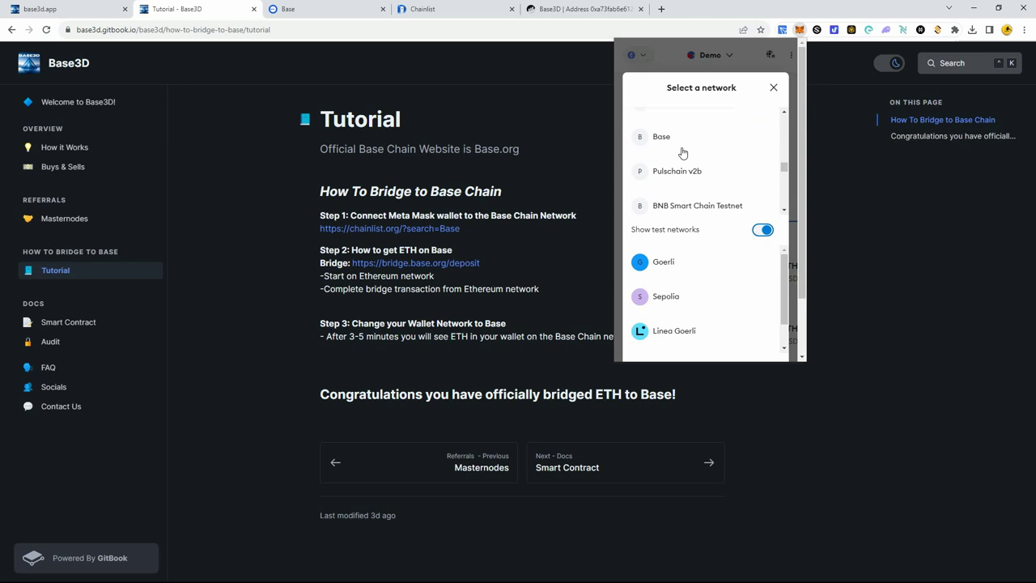
{"action": "left_click", "coordinate": [661, 137]}
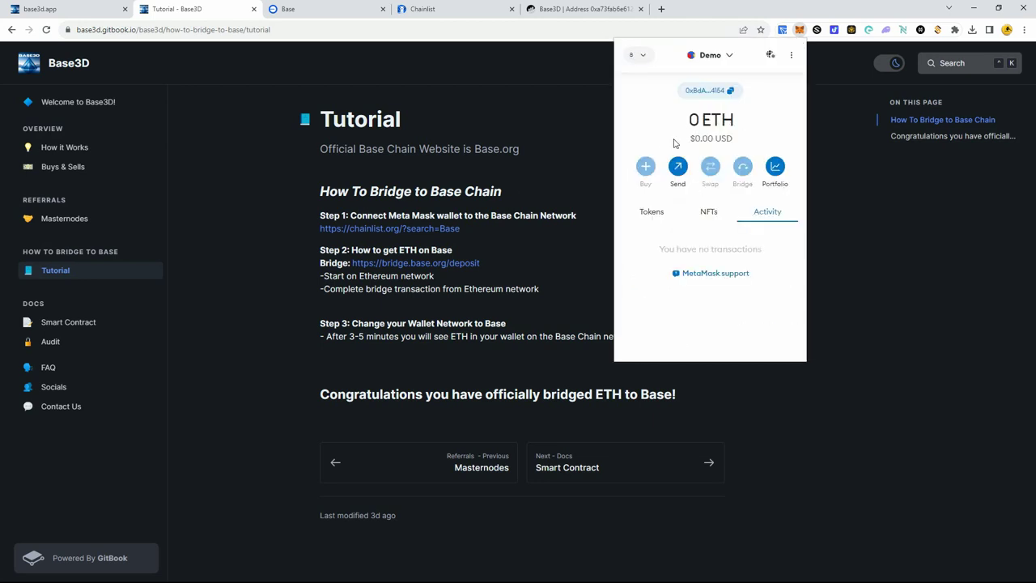
{"action": "left_click", "coordinate": [648, 213]}
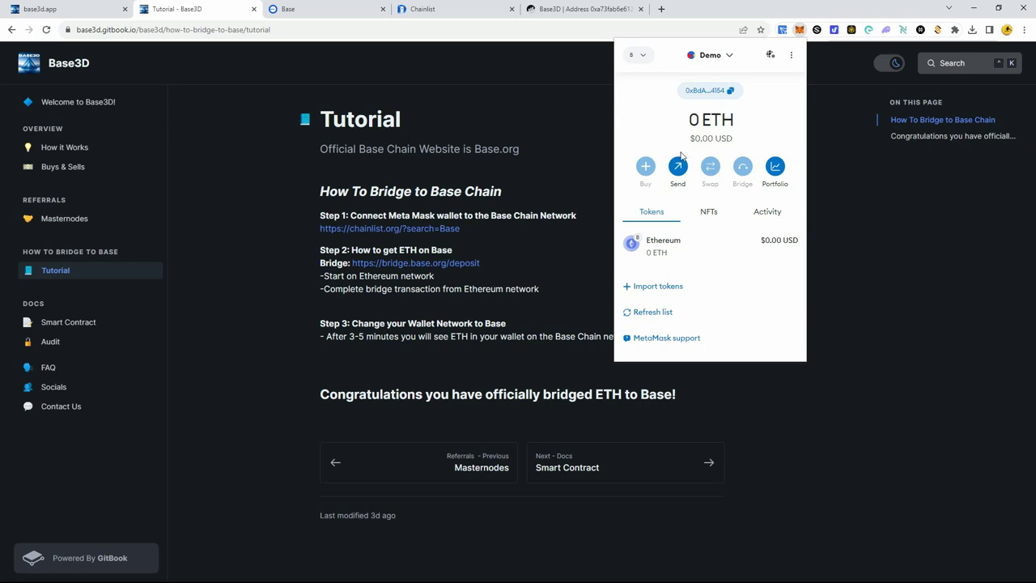
{"action": "left_click", "coordinate": [829, 64]}
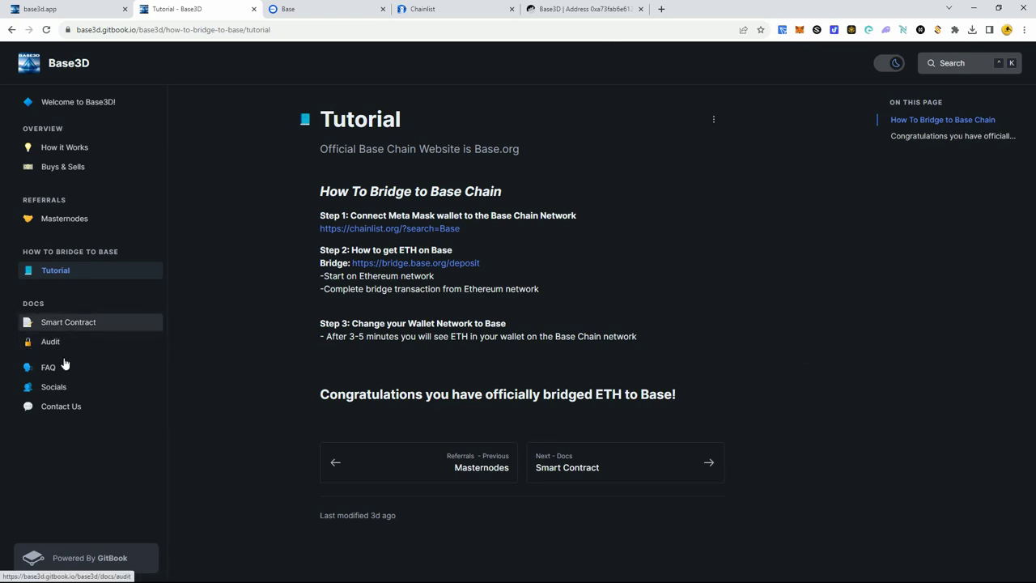
- Read the documentation's Masternodes page about the 100-token requirement, and recheck the Demo account's Base balance in MetaMask
{"action": "left_click", "coordinate": [82, 224]}
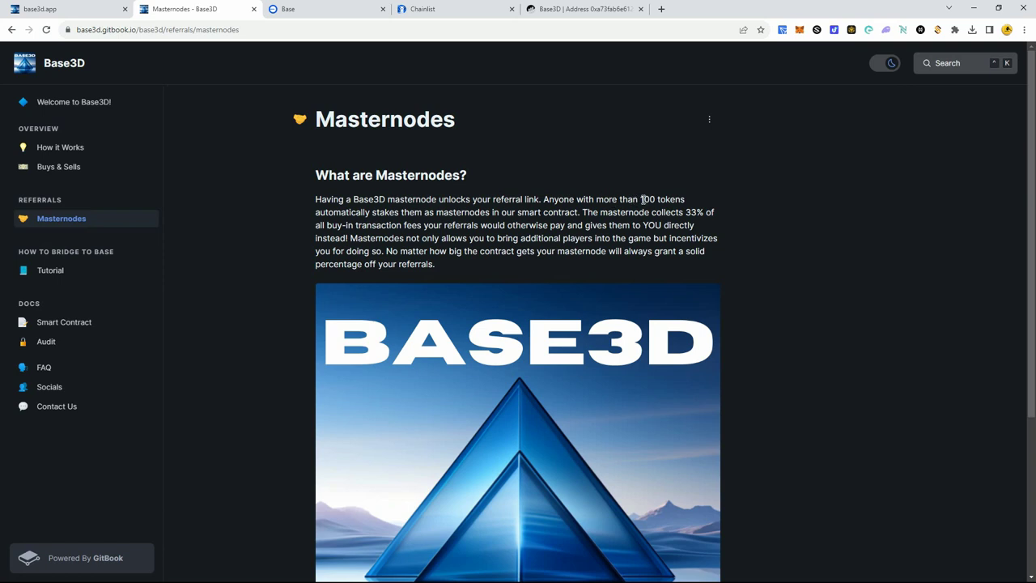
{"action": "left_click_drag", "start_coordinate": [640, 200], "coordinate": [418, 210]}
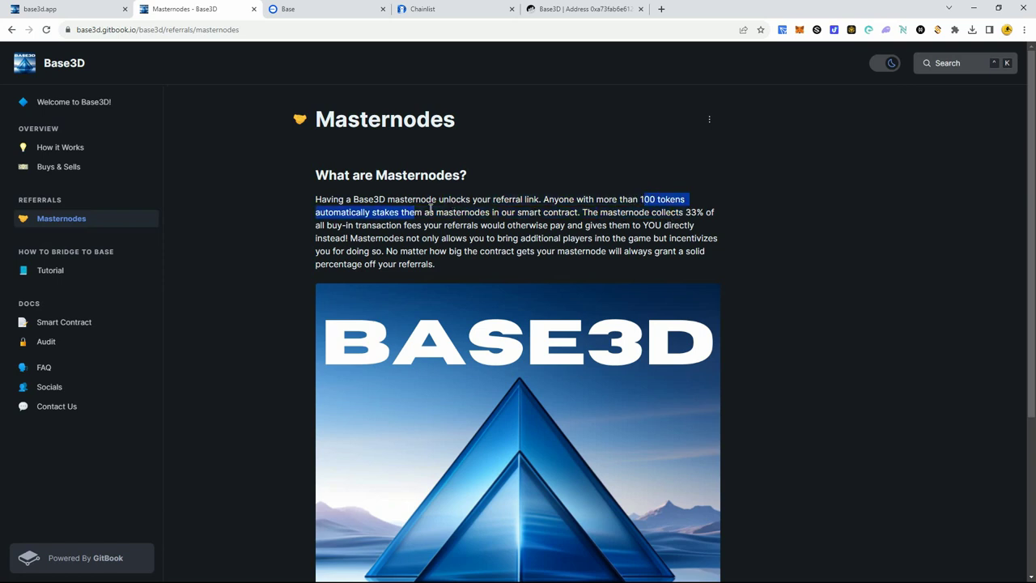
{"action": "left_click", "coordinate": [457, 208]}
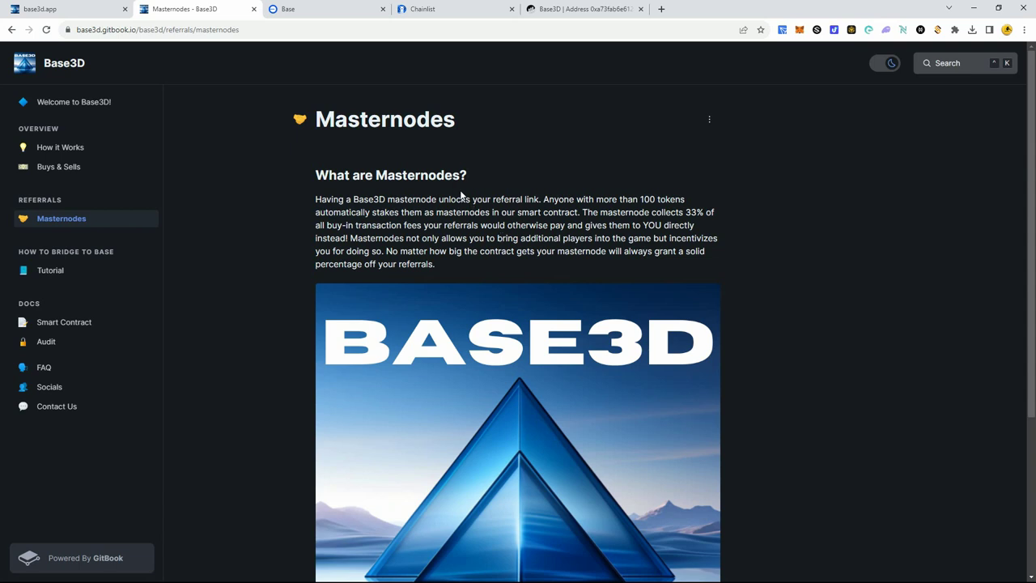
{"action": "scroll", "coordinate": [463, 195], "scroll_direction": "down", "scroll_amount": 2}
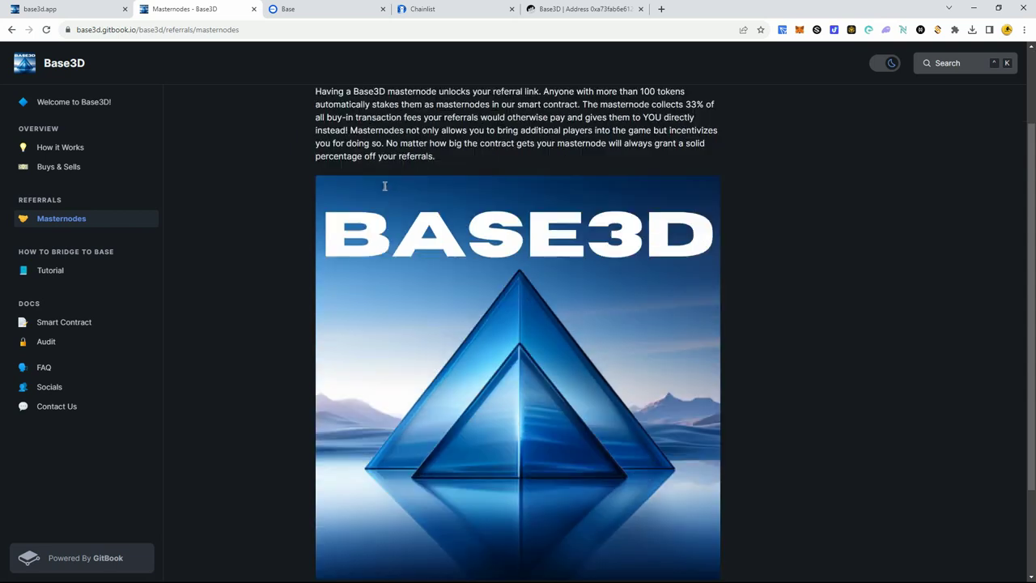
{"action": "scroll", "coordinate": [464, 194], "scroll_direction": "up", "scroll_amount": 1}
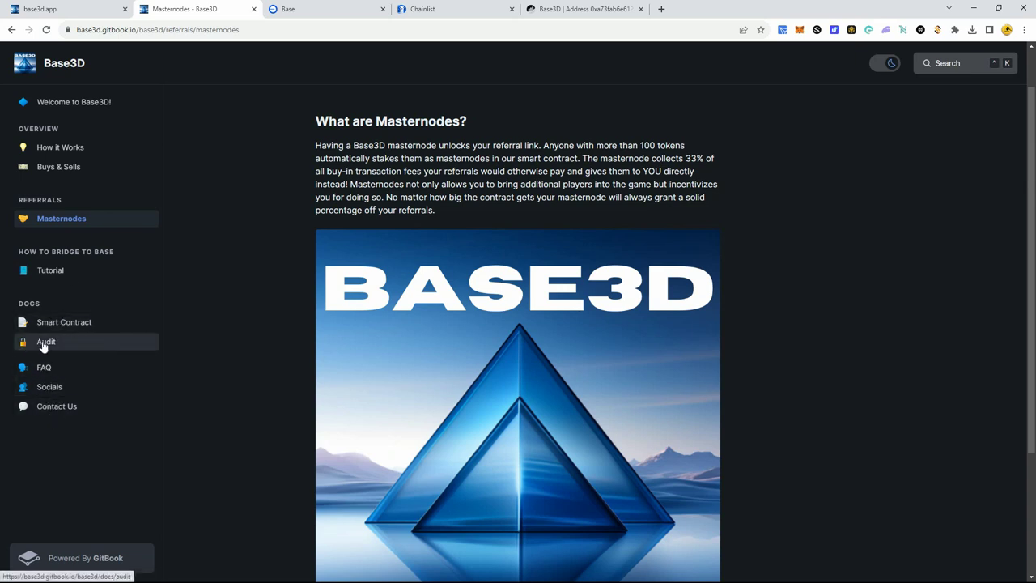
{"action": "left_click", "coordinate": [800, 30]}
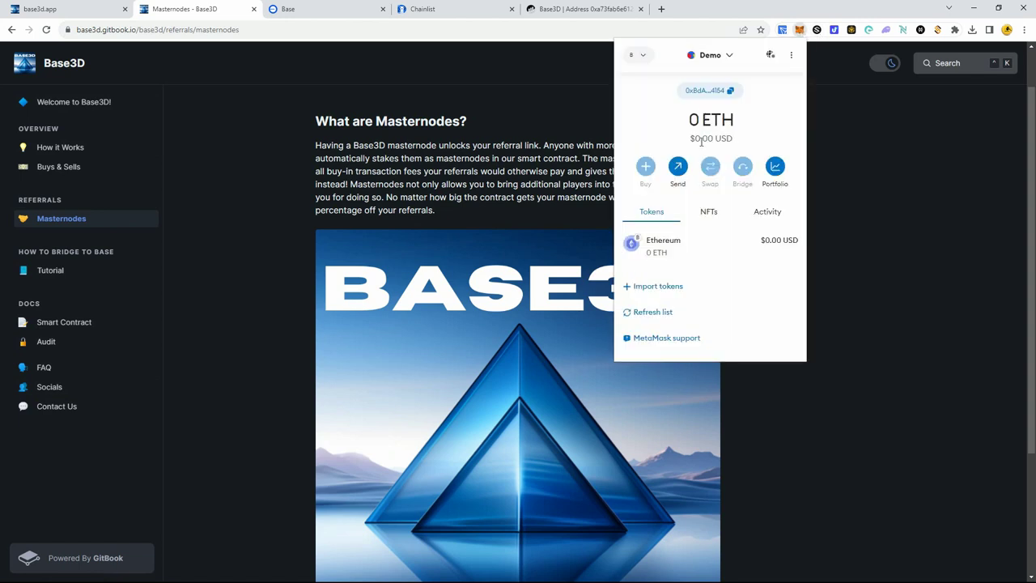
{"action": "left_click", "coordinate": [873, 224]}
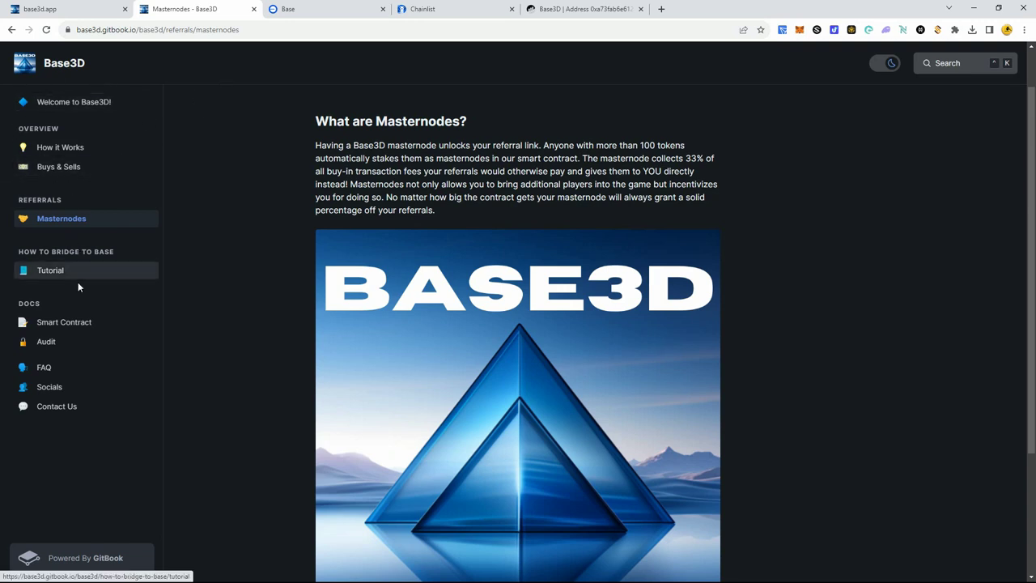
- Open the documentation's Audit page, follow its Etherscan link to the PowH3D contract and examine the contract's ETH value
{"action": "left_click", "coordinate": [59, 342]}
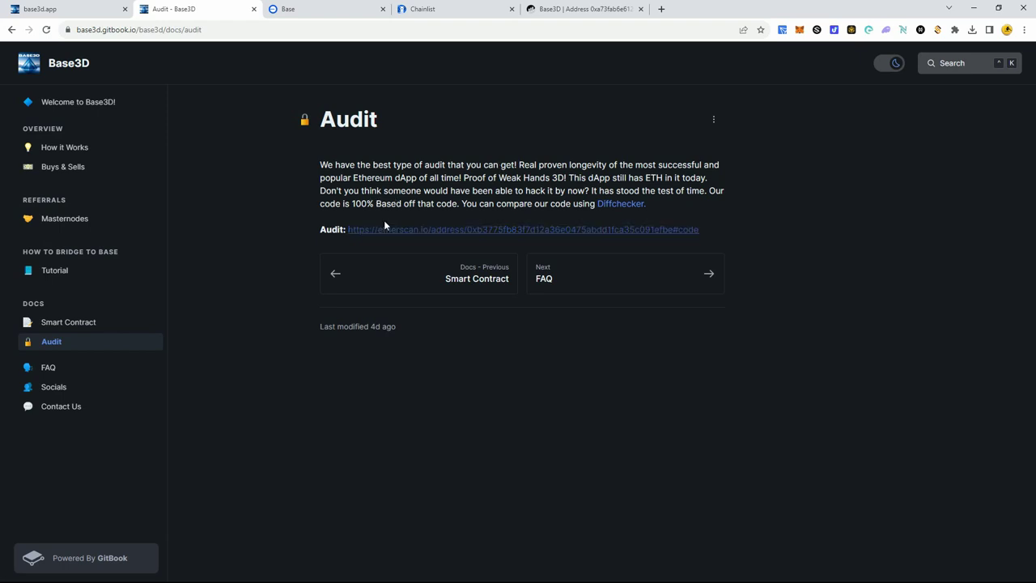
{"action": "left_click", "coordinate": [406, 230]}
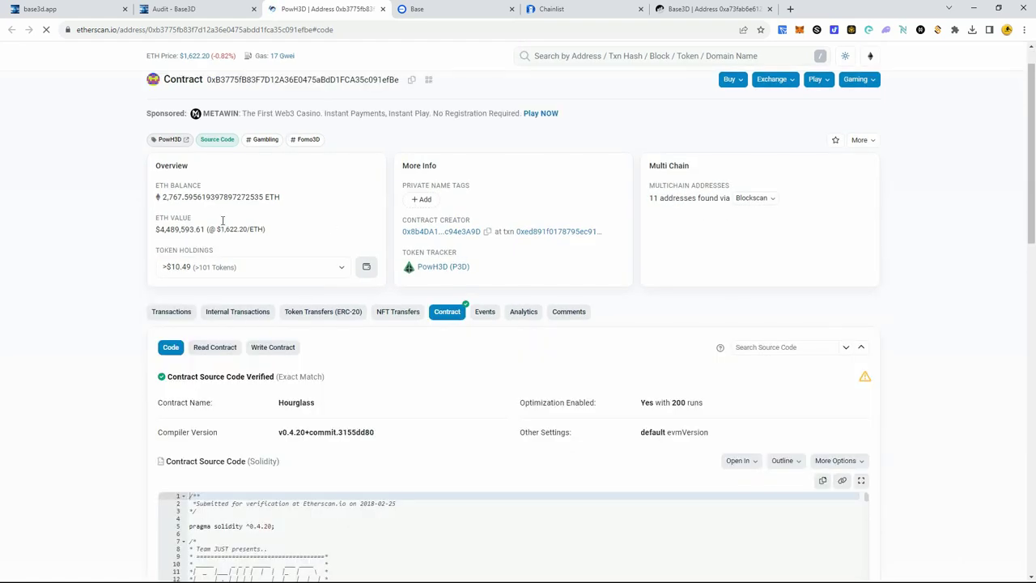
{"action": "left_click_drag", "start_coordinate": [155, 233], "coordinate": [207, 230]}
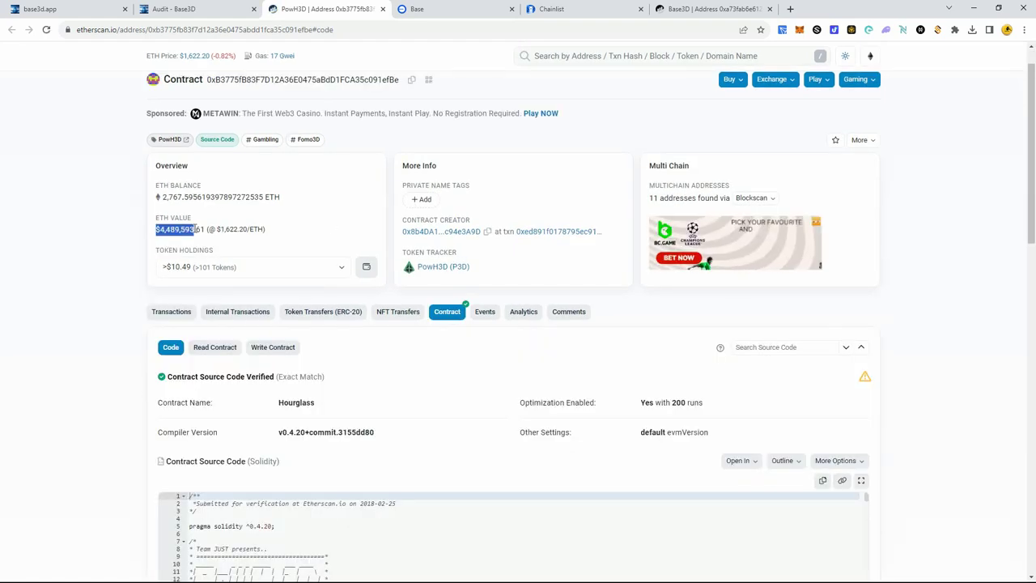
{"action": "left_click", "coordinate": [340, 429]}
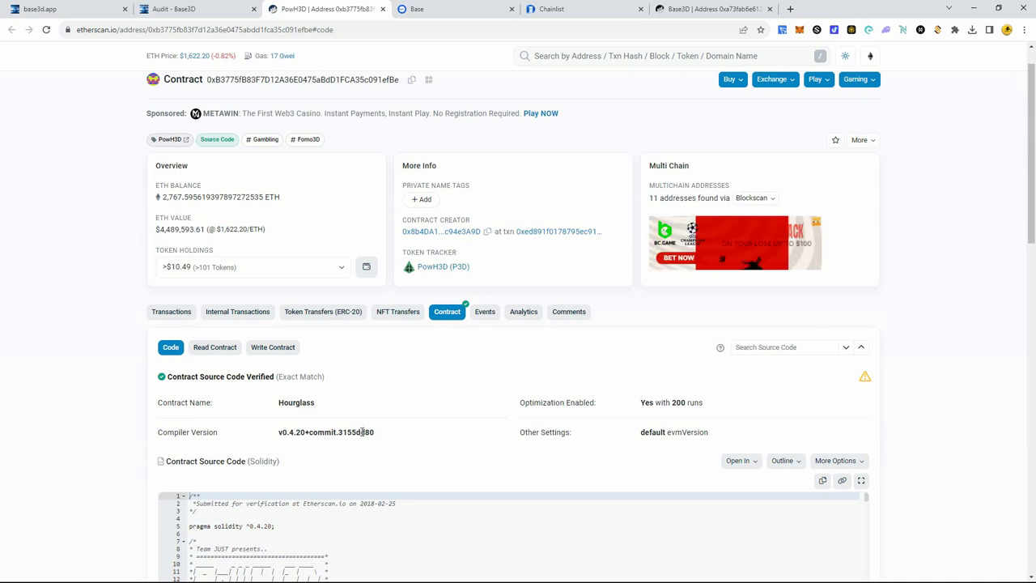
- Copy the PowH3D contract source code from Etherscan and paste it into Diffchecker as the original text
{"action": "scroll", "coordinate": [555, 247], "scroll_direction": "down", "scroll_amount": 3}
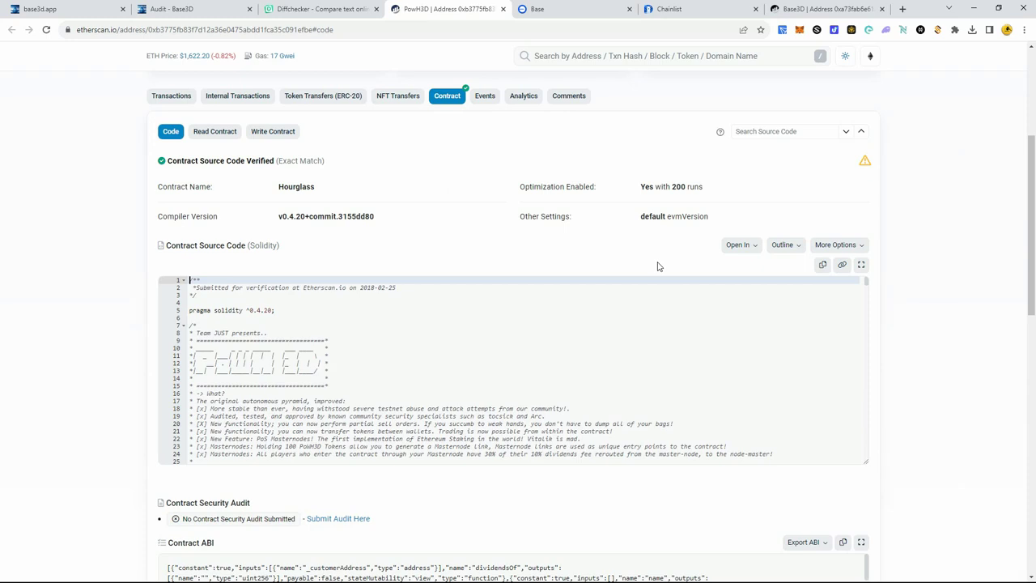
{"action": "left_click", "coordinate": [822, 267]}
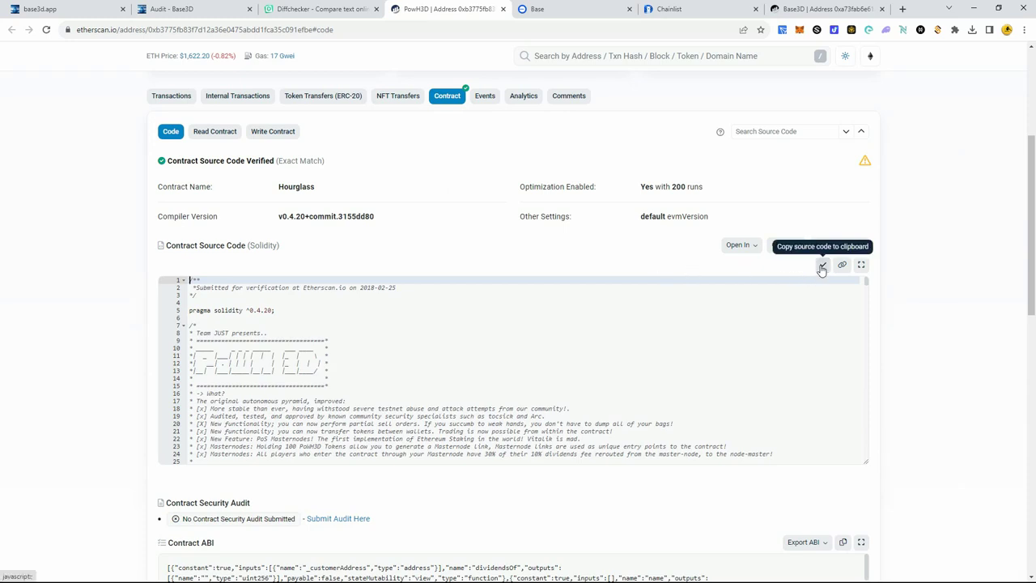
{"action": "left_click", "coordinate": [219, 8]}
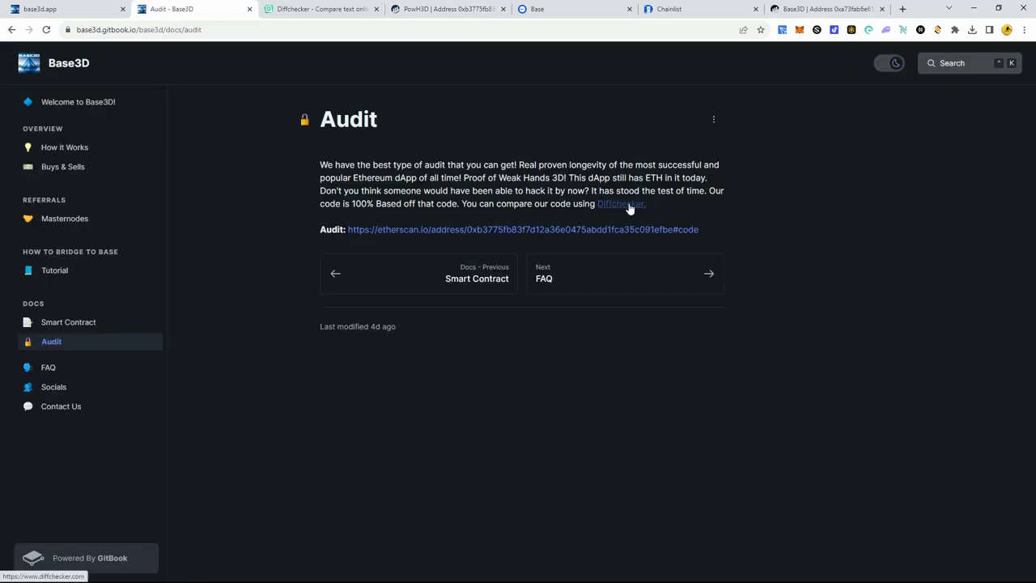
{"action": "left_click", "coordinate": [324, 9]}
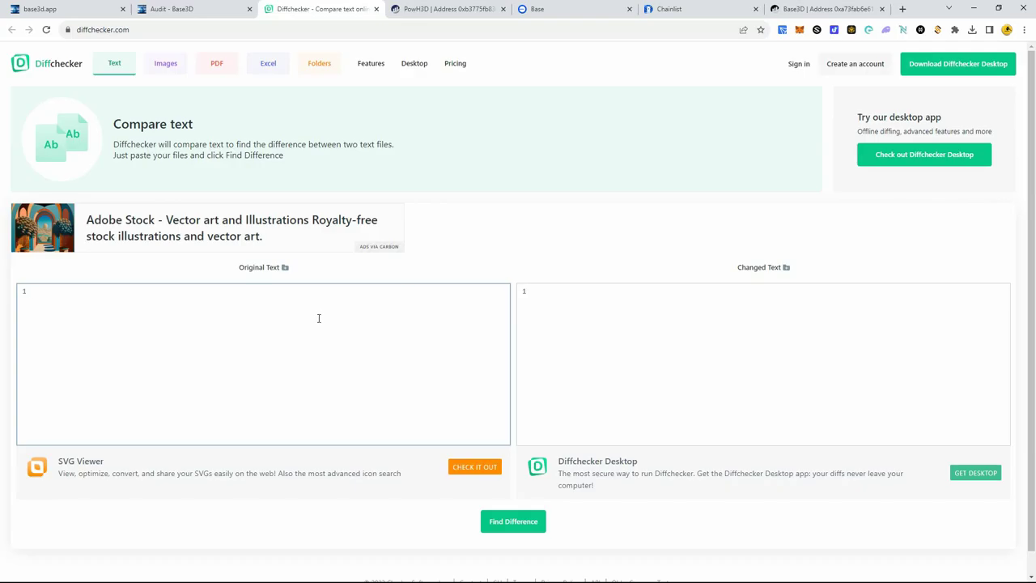
{"action": "key", "text": "ctrl+v"}
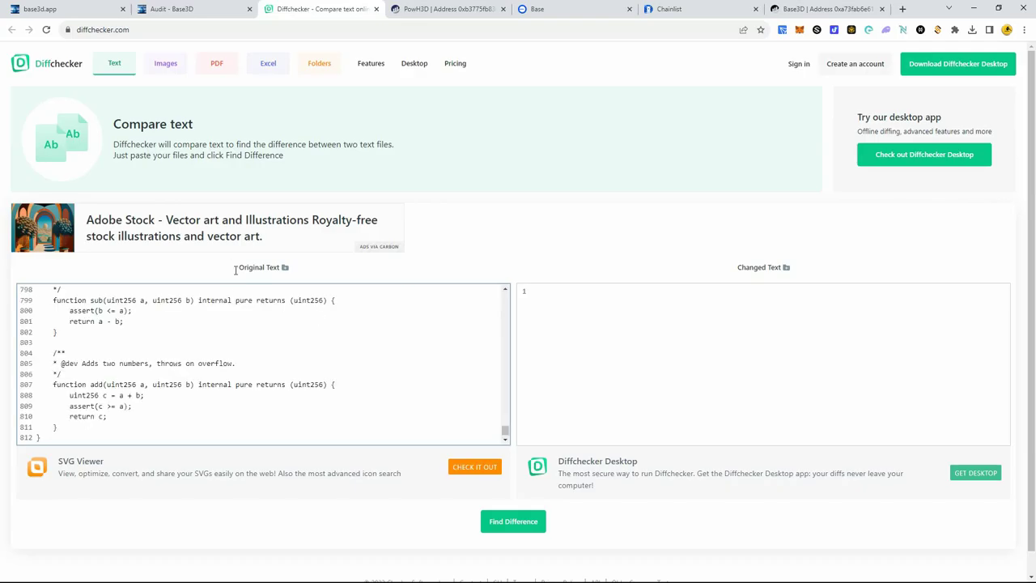
- Compare the PowH3D code against the Base3D contract code as the changed text and examine the computed differences
{"action": "left_click", "coordinate": [663, 296]}
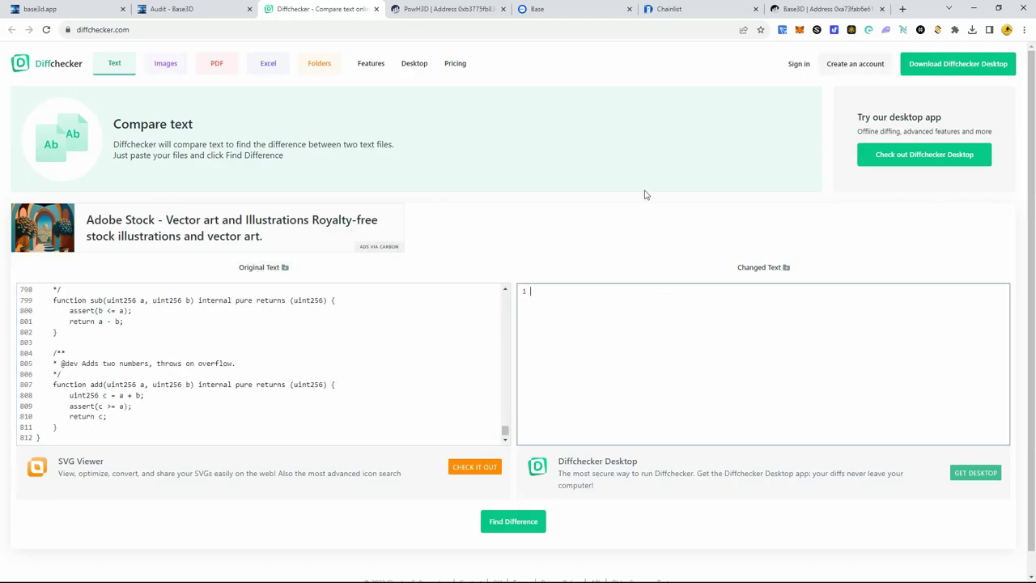
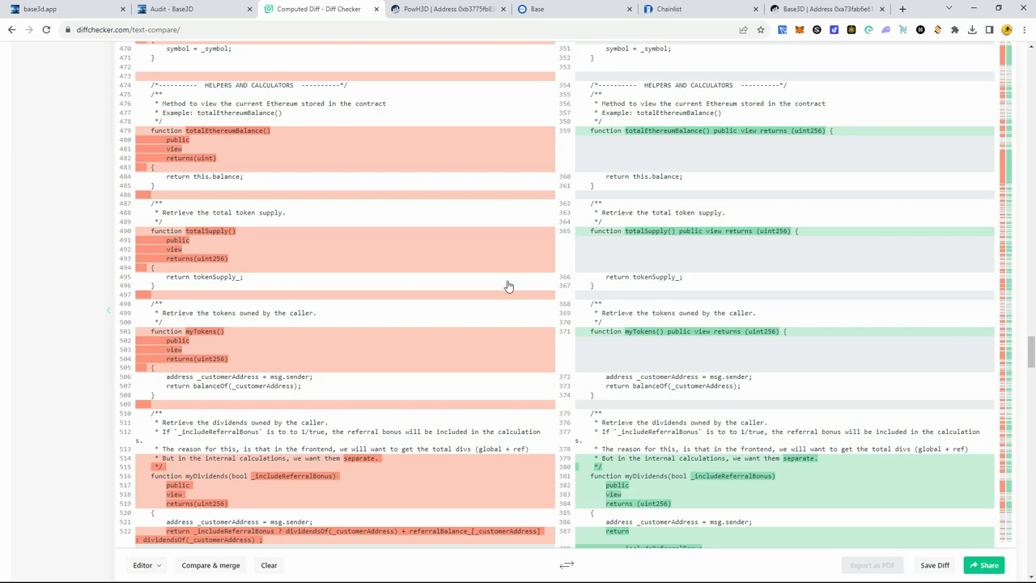
{"action": "scroll", "coordinate": [682, 312], "scroll_direction": "down", "scroll_amount": 10}
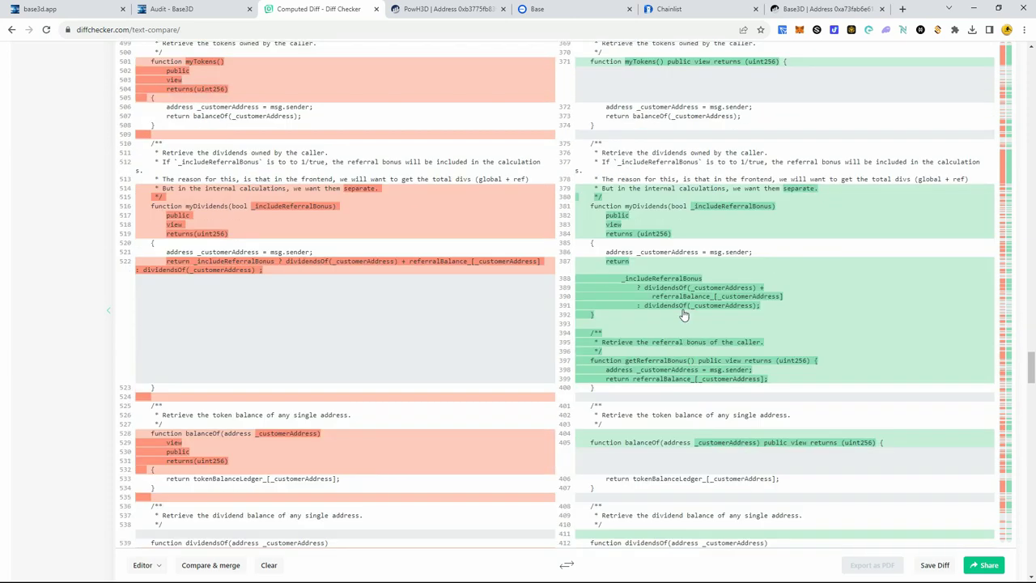
{"action": "scroll", "coordinate": [682, 313], "scroll_direction": "down", "scroll_amount": 10}
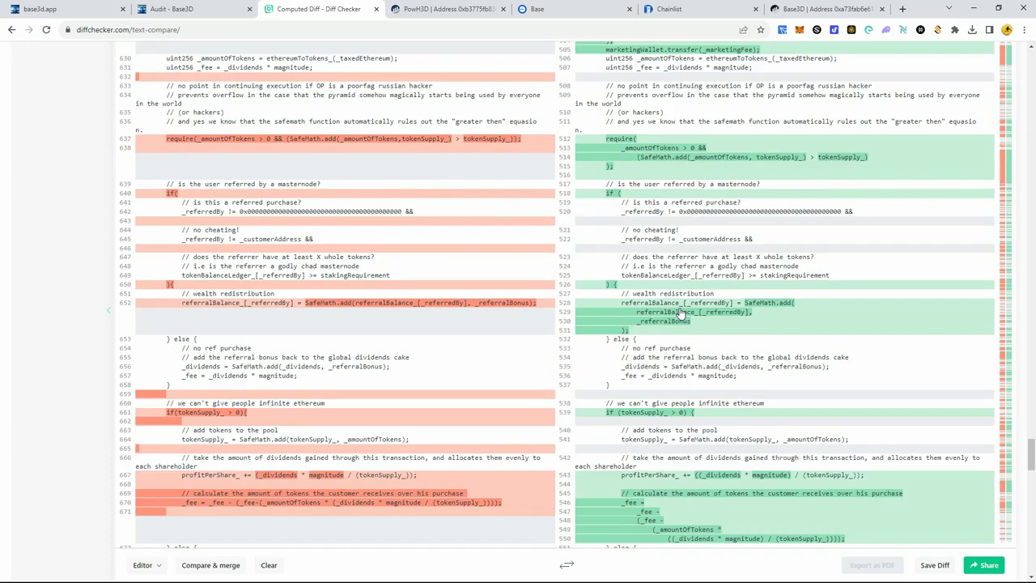
- Examine the remaining contract code differences, and read the compiler warnings listed for the PowH3D contract on Etherscan
{"action": "left_click_drag", "start_coordinate": [1031, 450], "coordinate": [1032, 538]}
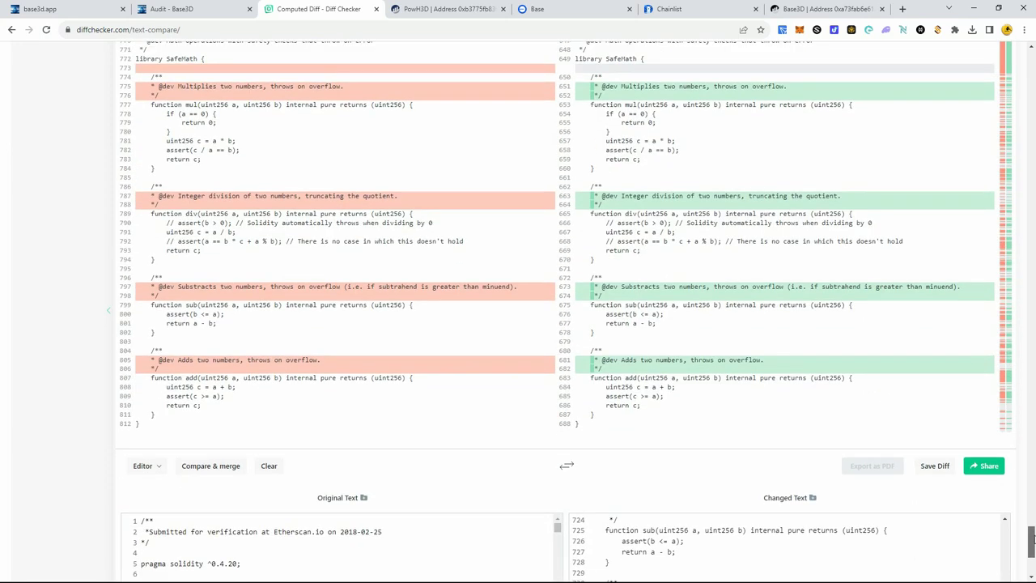
{"action": "scroll", "coordinate": [1032, 538], "scroll_direction": "up", "scroll_amount": 15}
{"action": "left_click", "coordinate": [485, 11]}
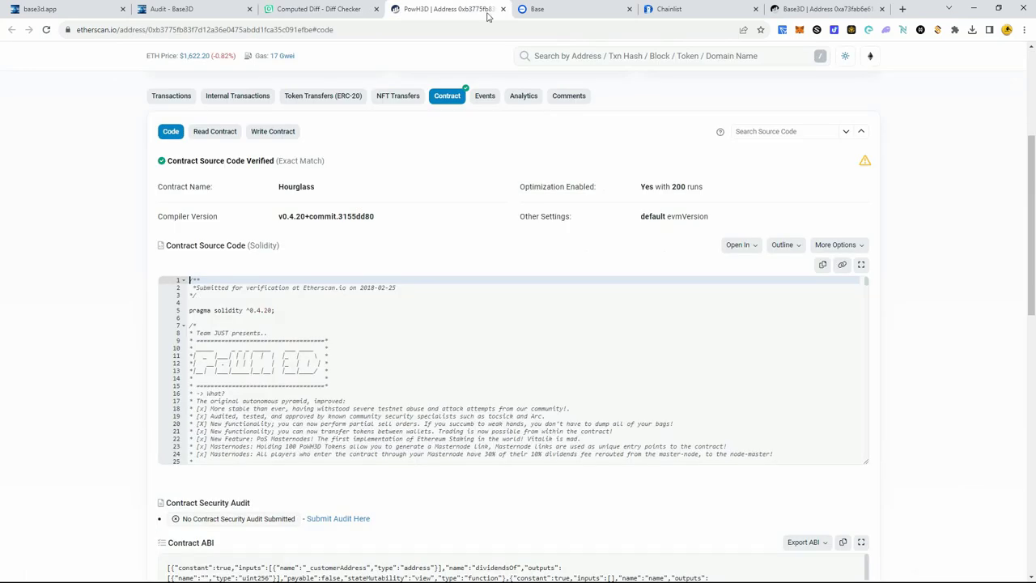
{"action": "left_click", "coordinate": [865, 160]}
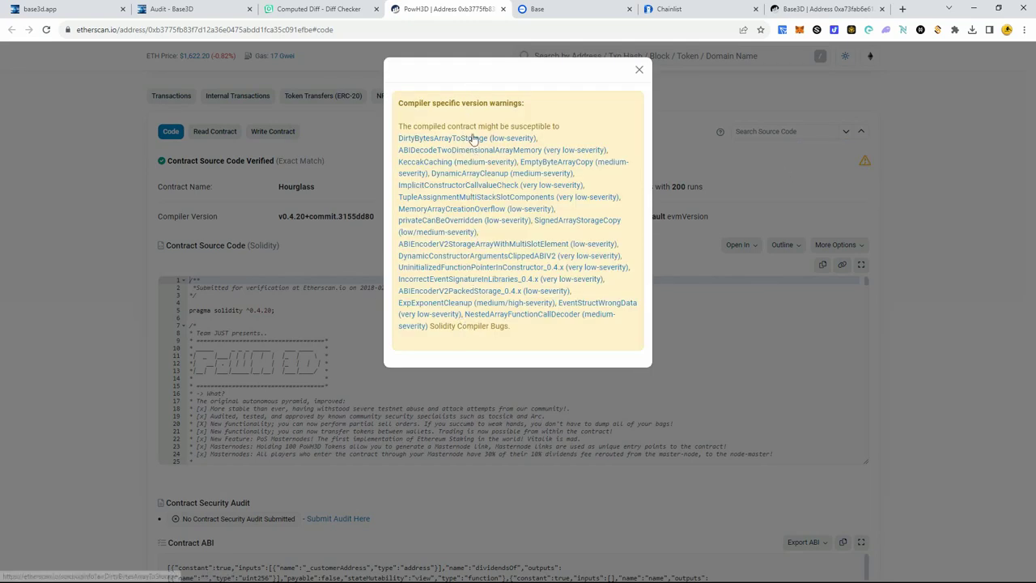
{"action": "left_click", "coordinate": [639, 71]}
{"action": "scroll", "coordinate": [692, 259], "scroll_direction": "up", "scroll_amount": 3}
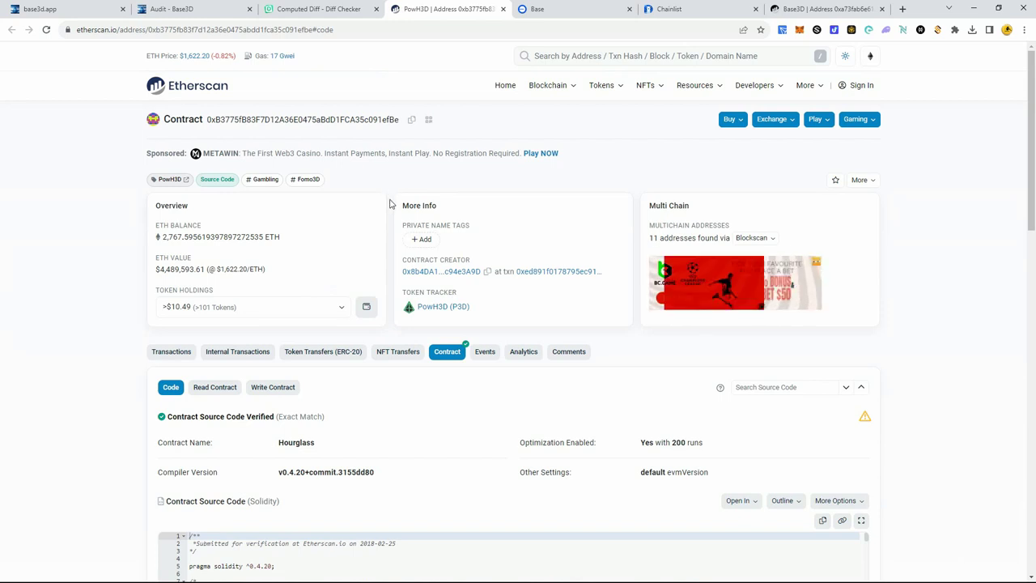
- Read the compiler-specific version warnings listed for the Base3D contract on BaseScan
{"action": "left_click", "coordinate": [834, 9]}
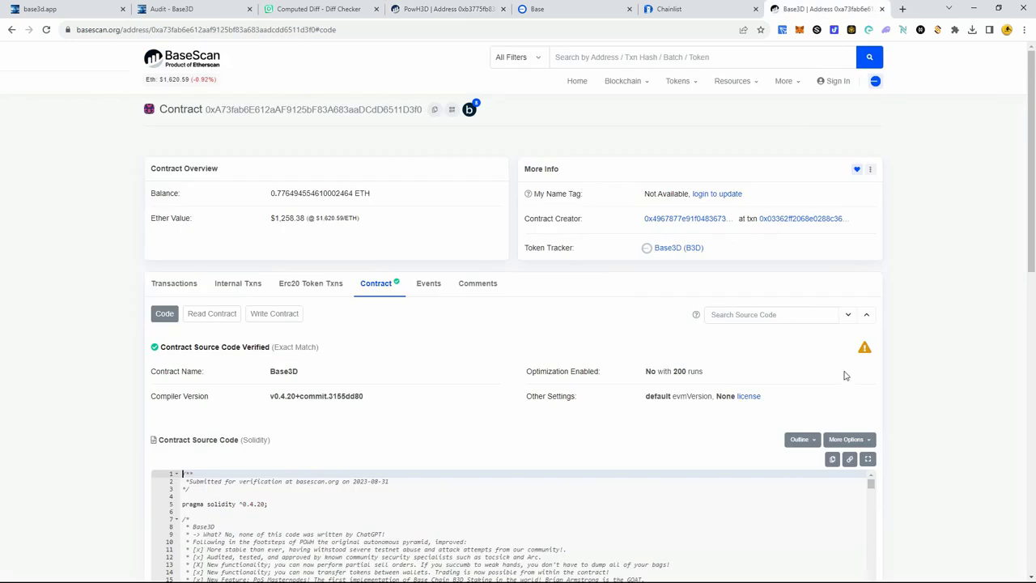
{"action": "left_click", "coordinate": [863, 349]}
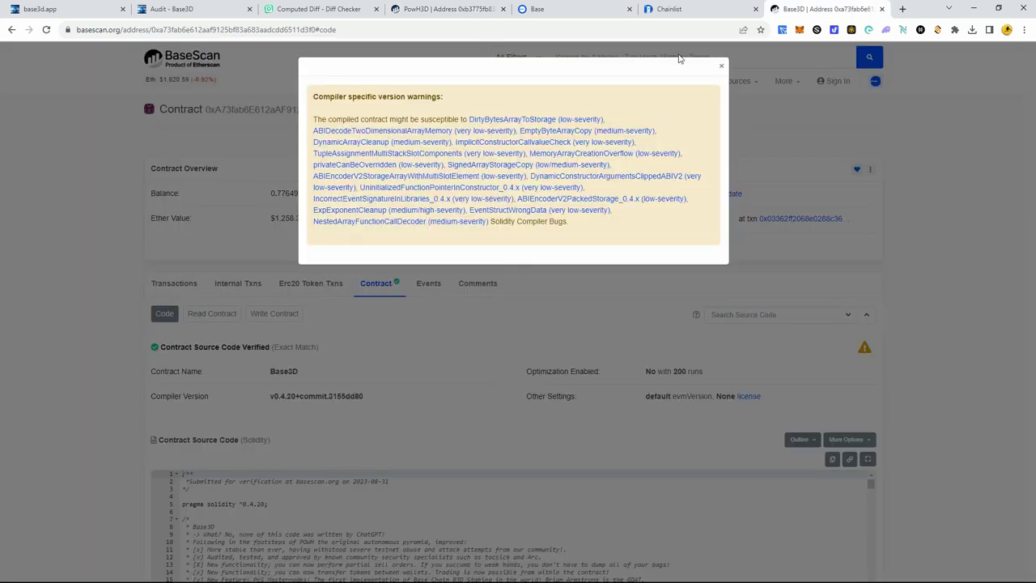
{"action": "left_click", "coordinate": [721, 65]}
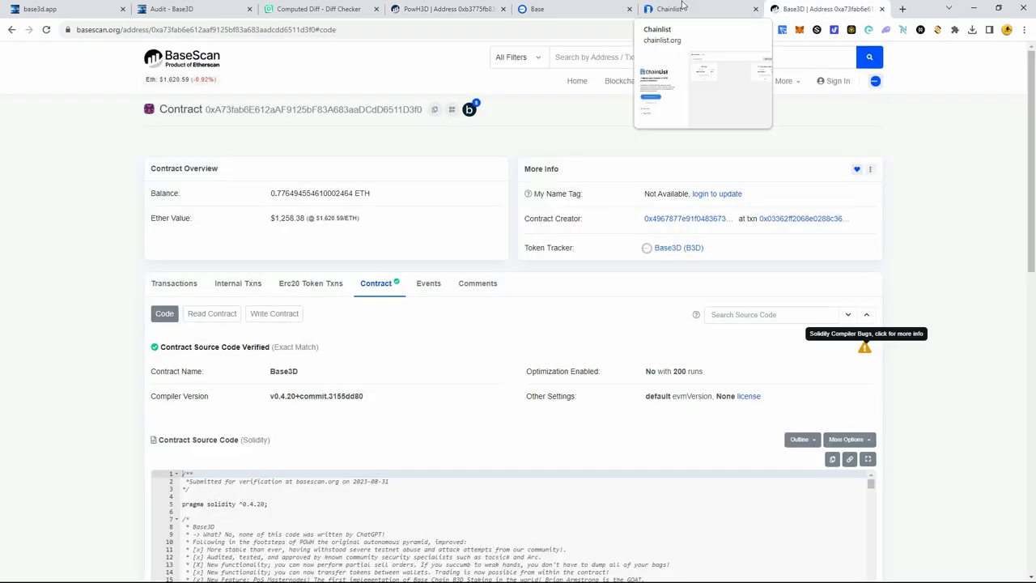
- Return to the PowH3D contract page and check the Demo account's ETH balance in MetaMask
{"action": "left_click", "coordinate": [448, 7]}
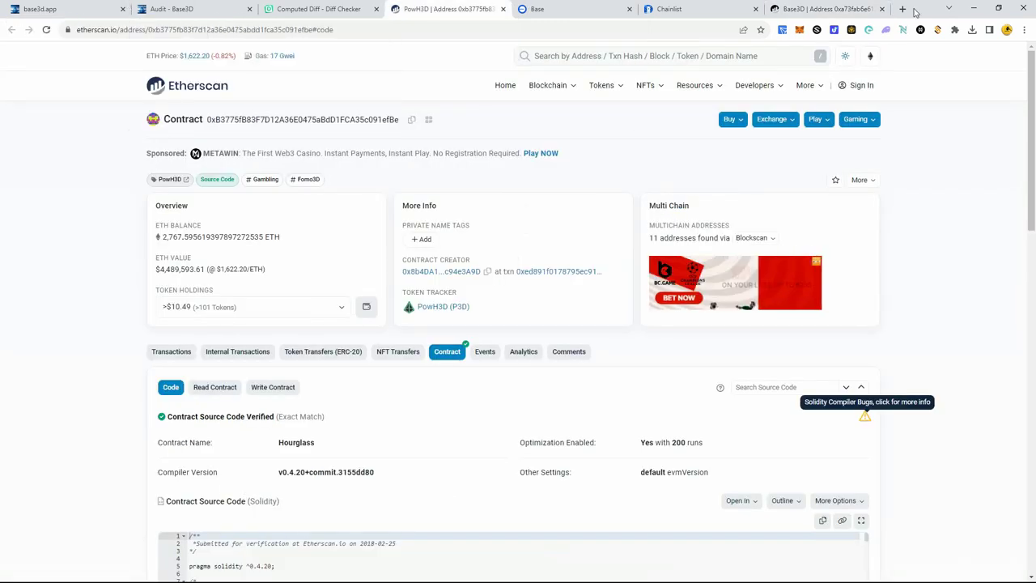
{"action": "left_click", "coordinate": [798, 31]}
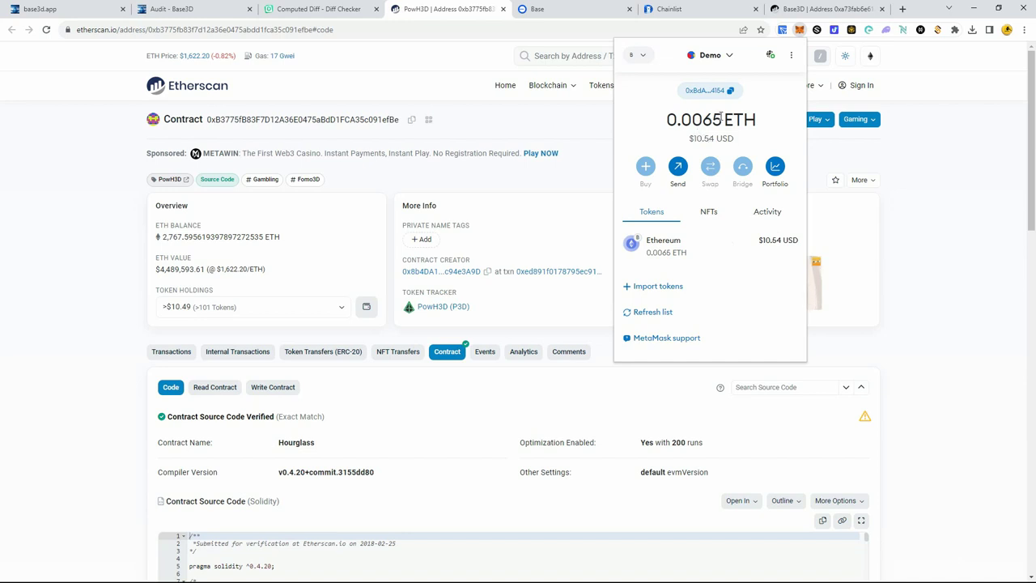
{"action": "left_click_drag", "start_coordinate": [721, 118], "coordinate": [684, 120]}
{"action": "left_click", "coordinate": [686, 120]}
{"action": "left_click", "coordinate": [961, 150]}
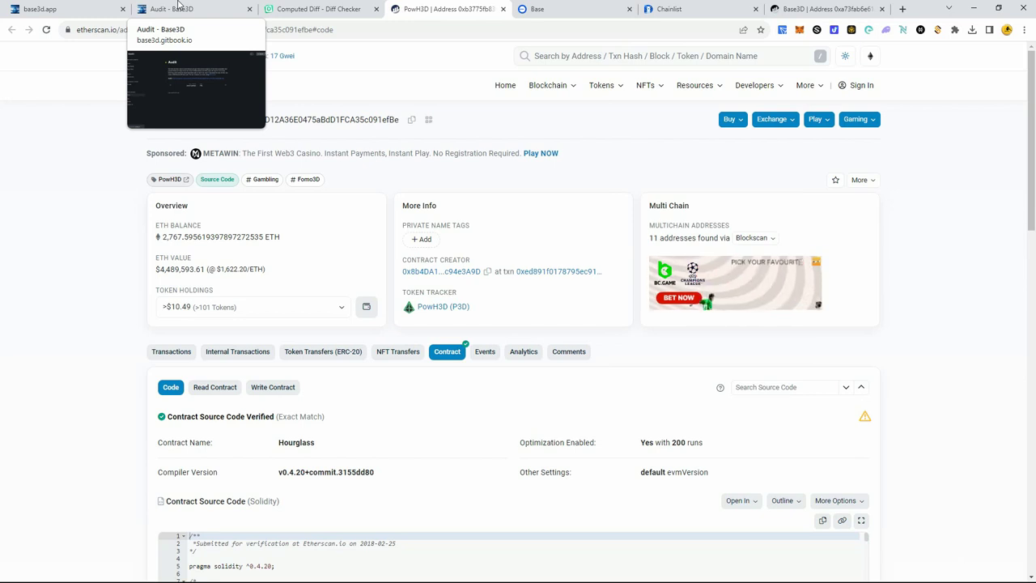
- Launch the Base3D app from its home page and connect it to the MetaMask wallet
{"action": "left_click", "coordinate": [40, 9]}
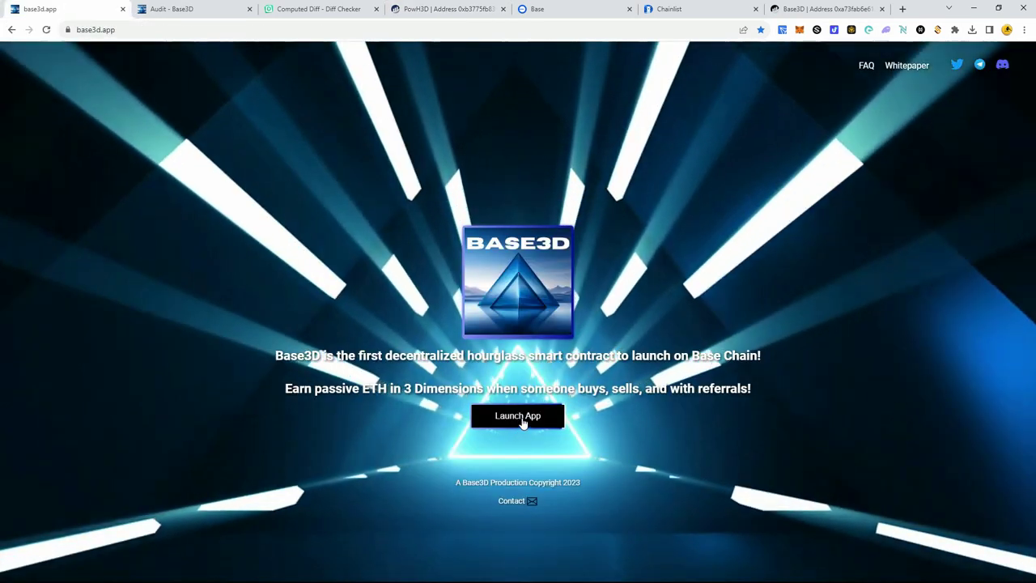
{"action": "left_click", "coordinate": [519, 416]}
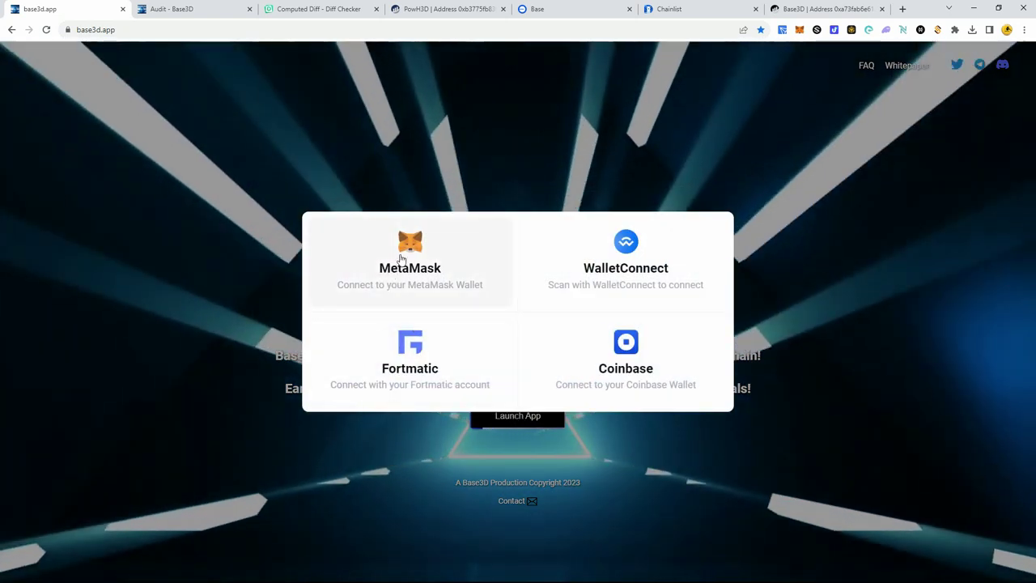
{"action": "left_click", "coordinate": [399, 257]}
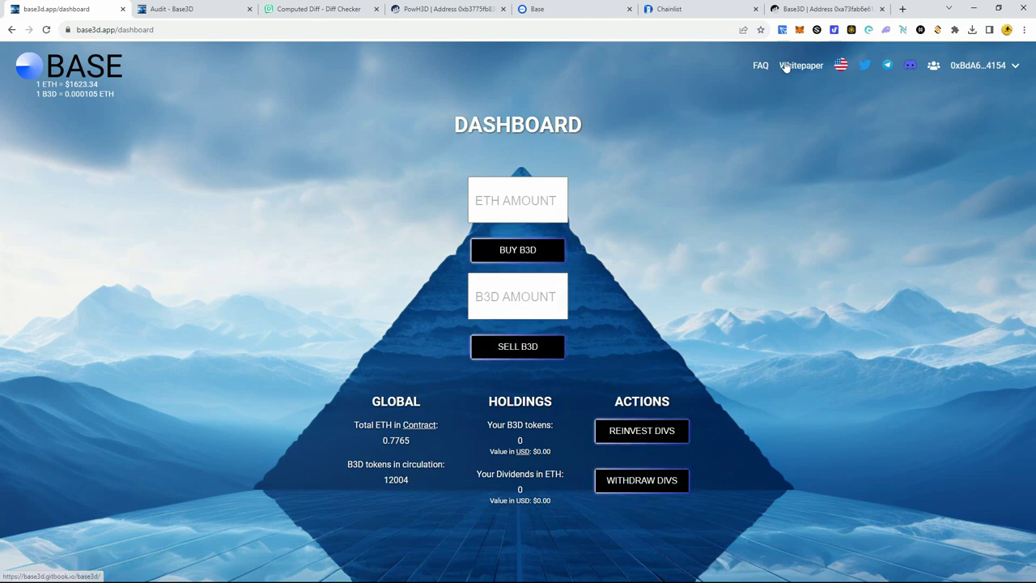
- Examine the Base3D contract's write functions on BaseScan, including the token amount input of the sell function
{"action": "left_click", "coordinate": [834, 9]}
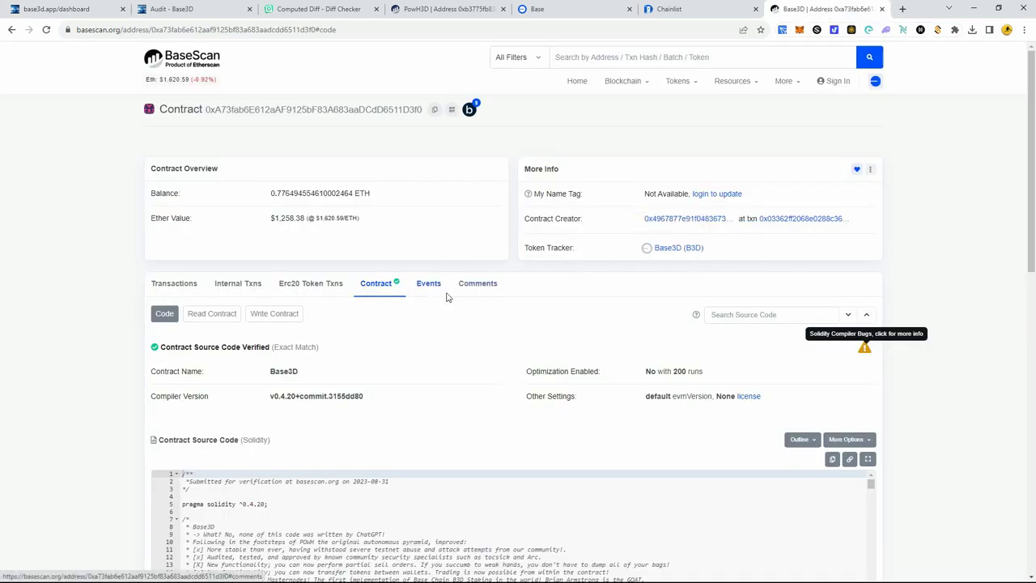
{"action": "scroll", "coordinate": [559, 300], "scroll_direction": "down", "scroll_amount": 1}
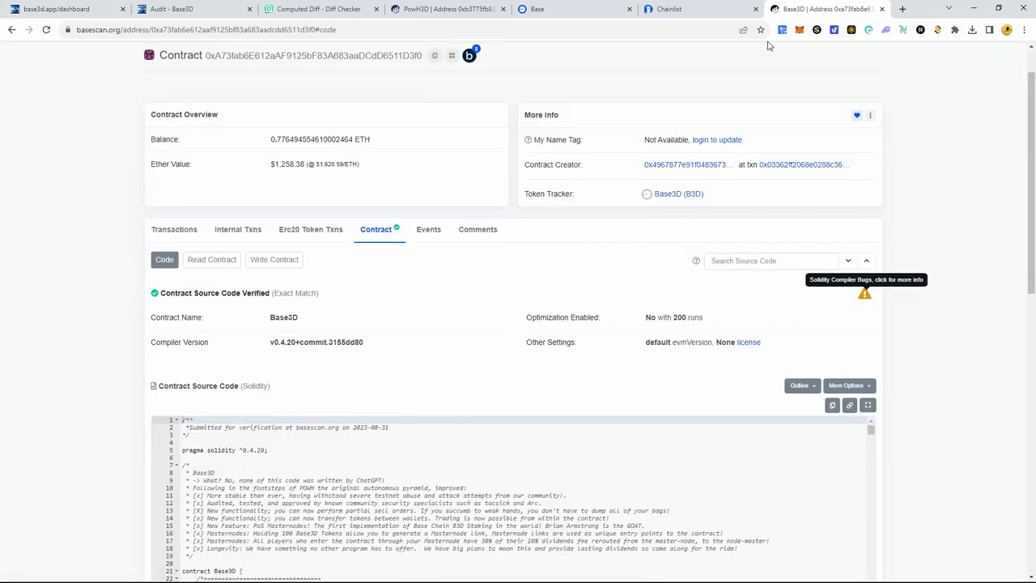
{"action": "left_click", "coordinate": [279, 262]}
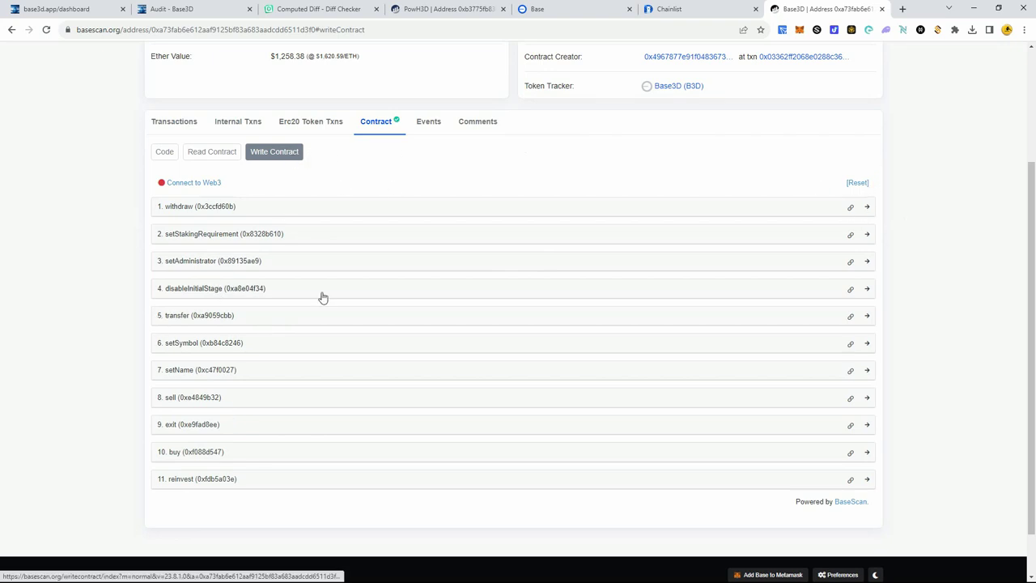
{"action": "left_click", "coordinate": [842, 396]}
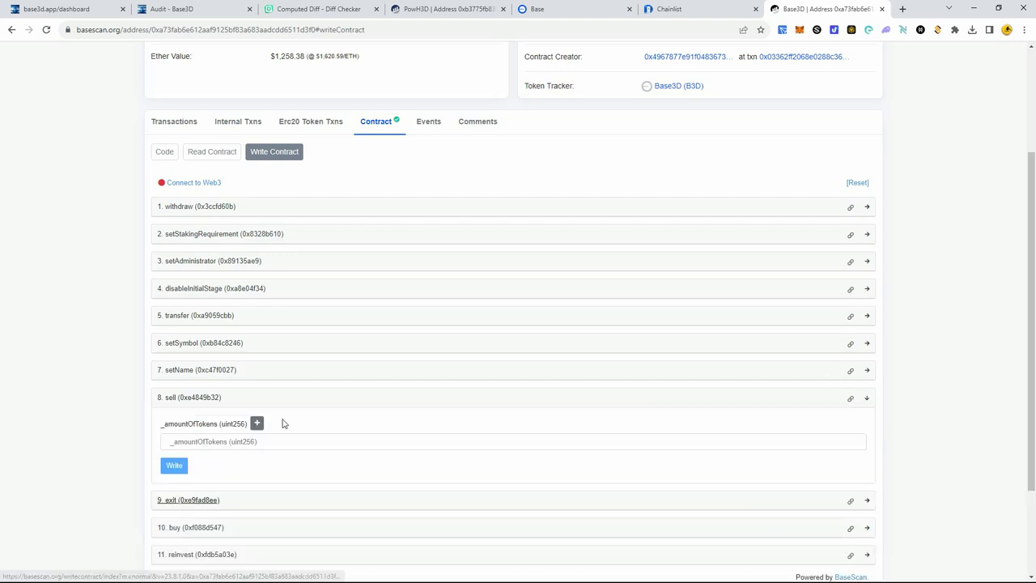
{"action": "left_click", "coordinate": [256, 441]}
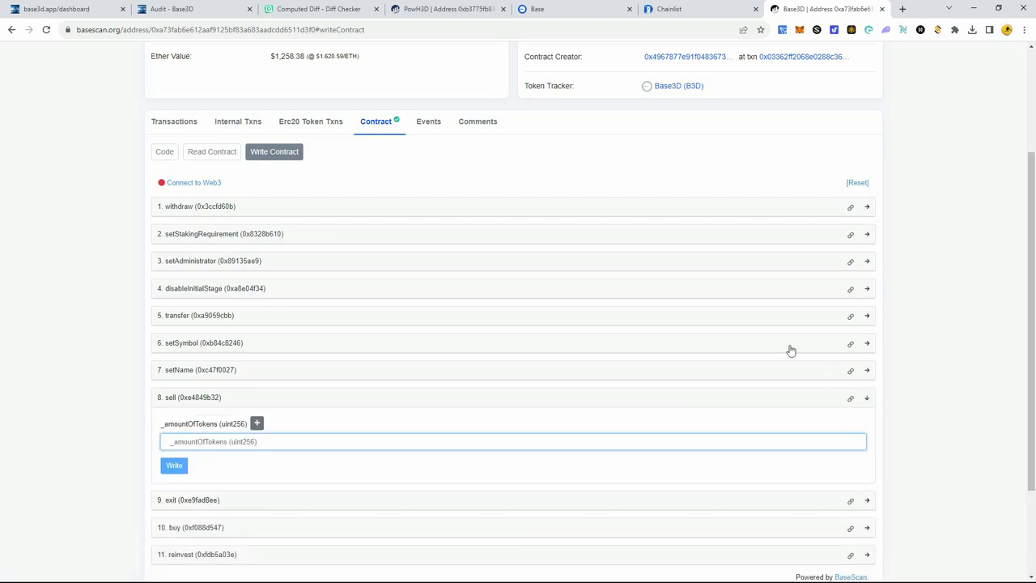
{"action": "left_click", "coordinate": [866, 398]}
{"action": "scroll", "coordinate": [392, 114], "scroll_direction": "up", "scroll_amount": 2}
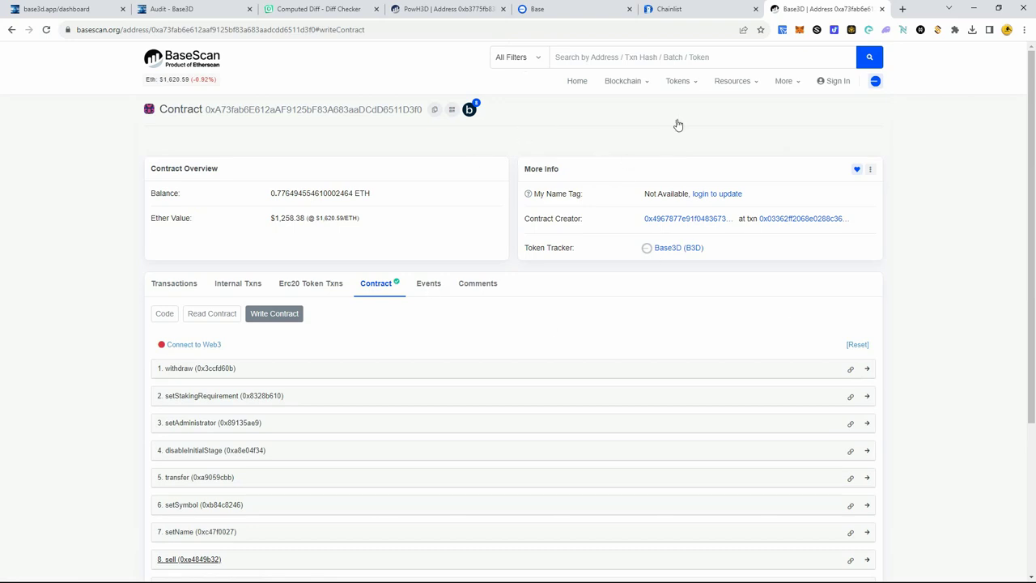
- Return to the Base3D dashboard and check the Demo account's ETH balance in MetaMask before buying
{"action": "left_click", "coordinate": [183, 8]}
{"action": "left_click", "coordinate": [96, 6]}
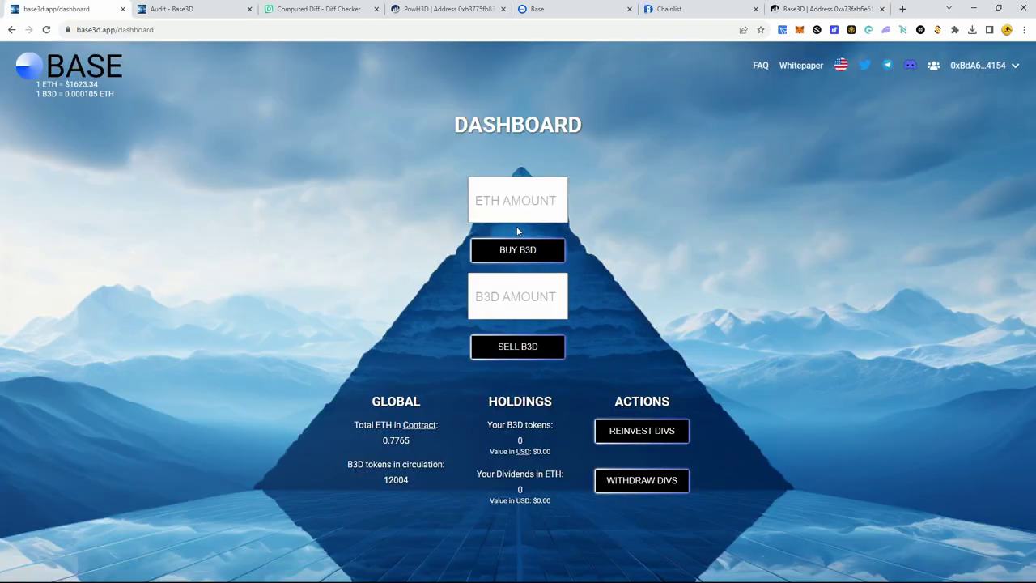
{"action": "left_click", "coordinate": [517, 208]}
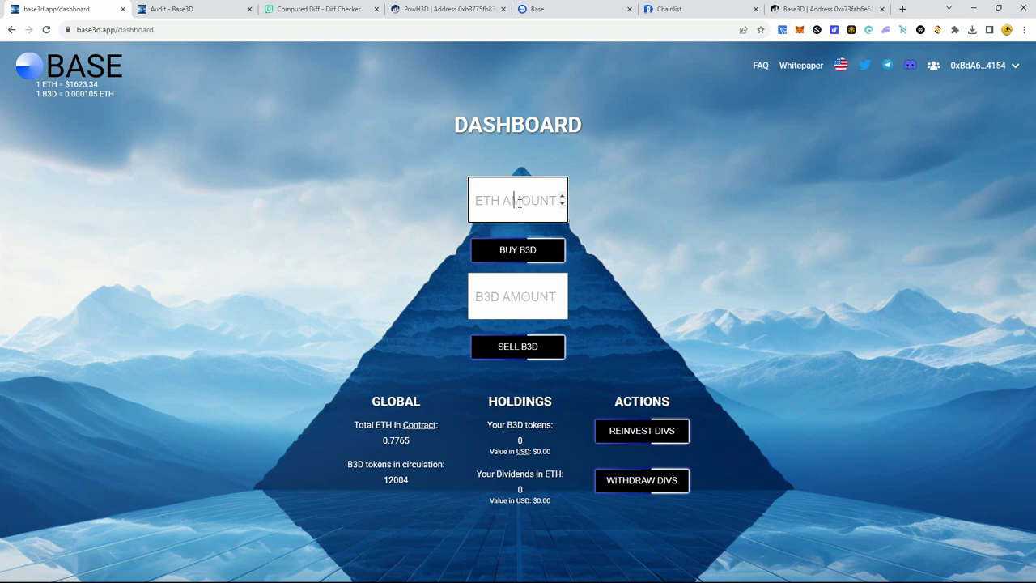
{"action": "left_click", "coordinate": [800, 31]}
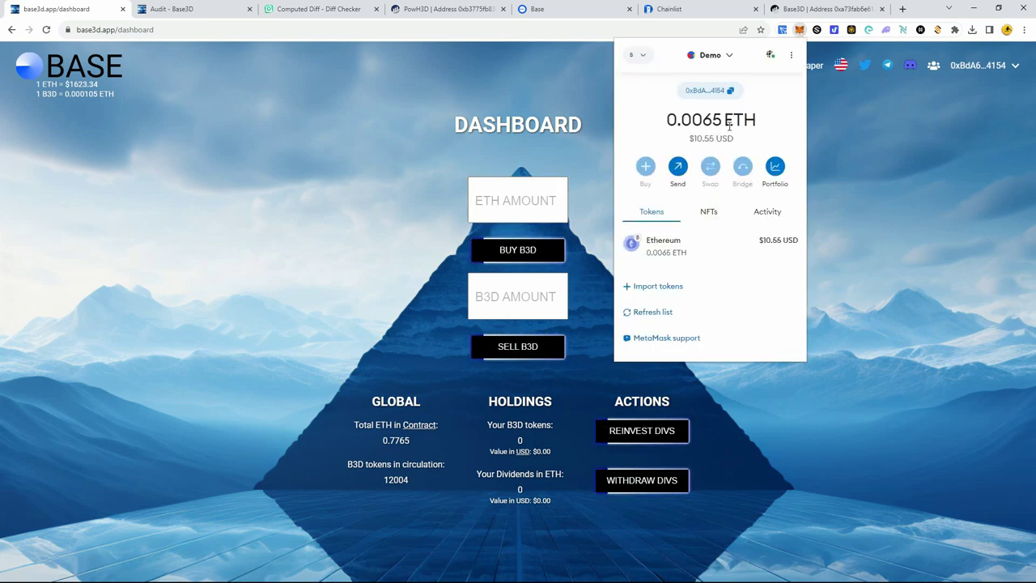
{"action": "left_click", "coordinate": [859, 141]}
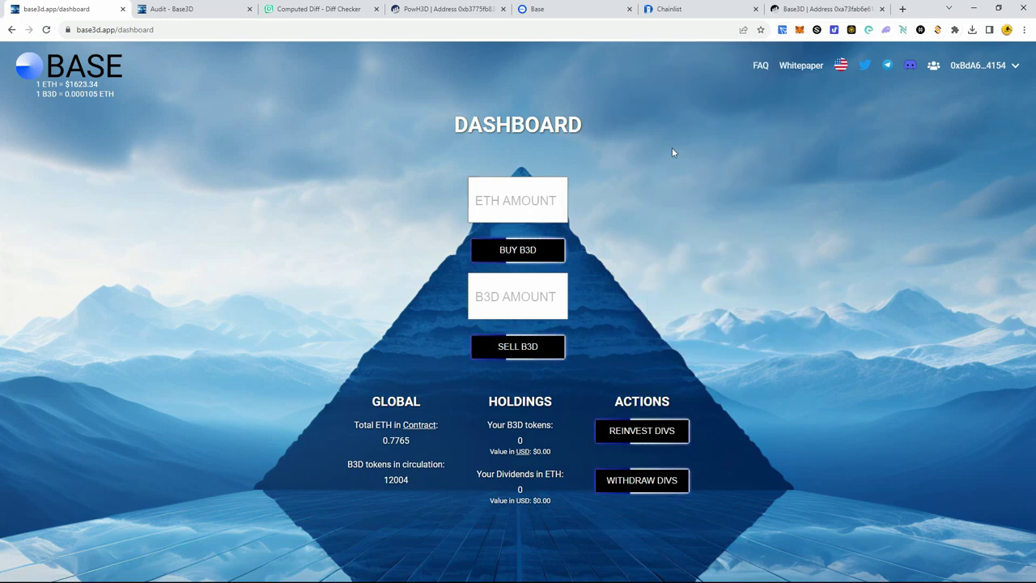
- Try .0056 ETH as the buy amount, check it against the B3D price, and clear the amount
{"action": "left_click", "coordinate": [526, 213]}
{"action": "type", "text": ".0056"}
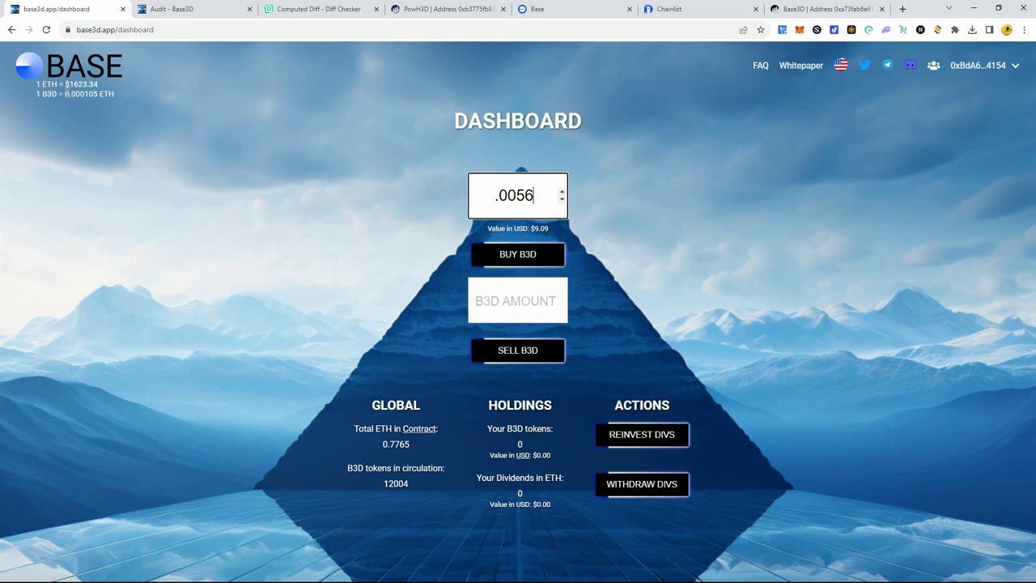
{"action": "left_click_drag", "start_coordinate": [65, 94], "coordinate": [96, 93]}
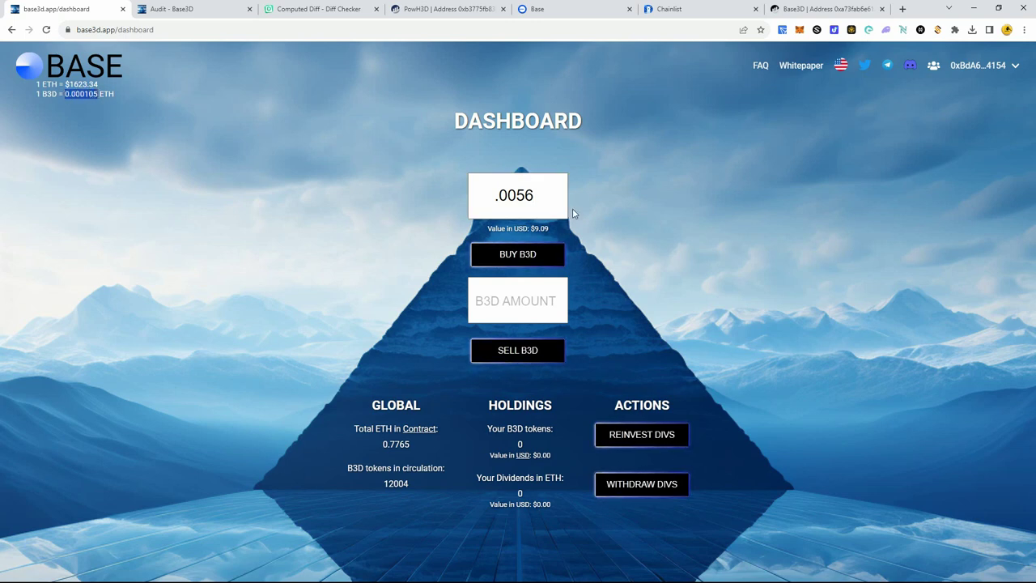
{"action": "left_click", "coordinate": [534, 197]}
{"action": "left_click_drag", "start_coordinate": [534, 197], "coordinate": [477, 196]}
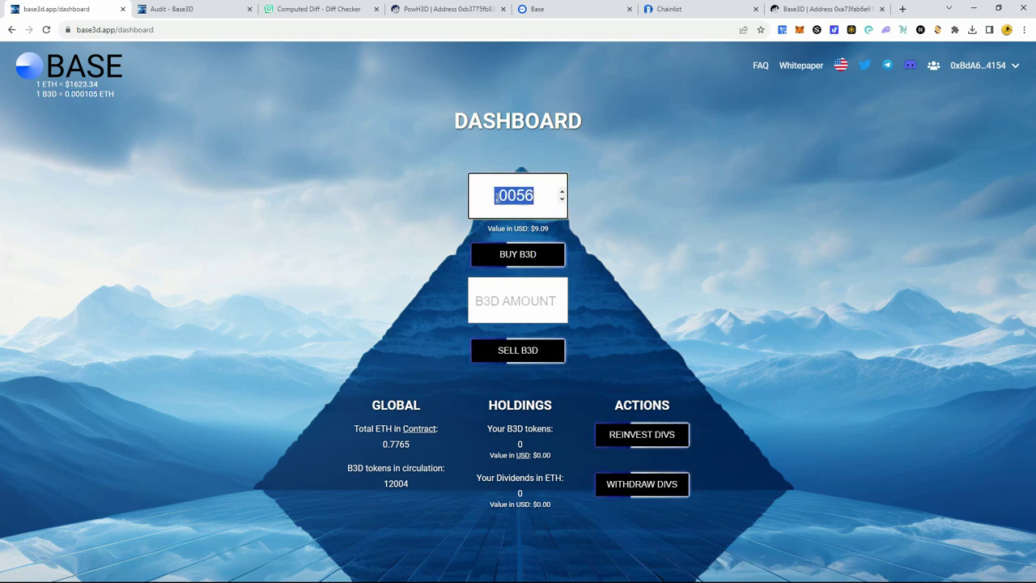
{"action": "left_click", "coordinate": [476, 195]}
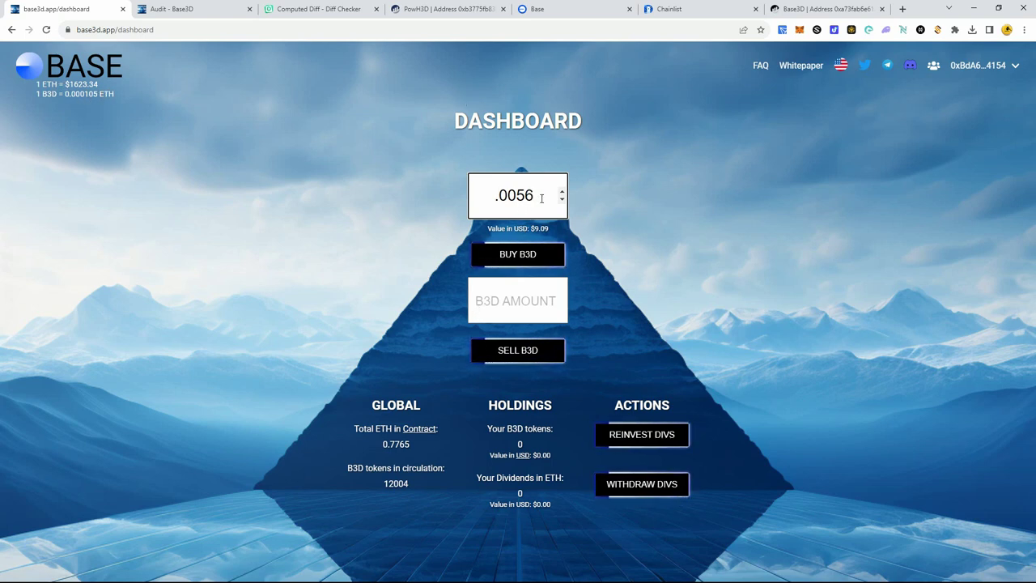
{"action": "left_click_drag", "start_coordinate": [542, 198], "coordinate": [480, 198]}
{"action": "key", "text": "BackSpace"}
- Enter 110 as the B3D sell amount to estimate its ETH value, and try 0.015562 ETH as the buy amount
{"action": "left_click", "coordinate": [533, 303]}
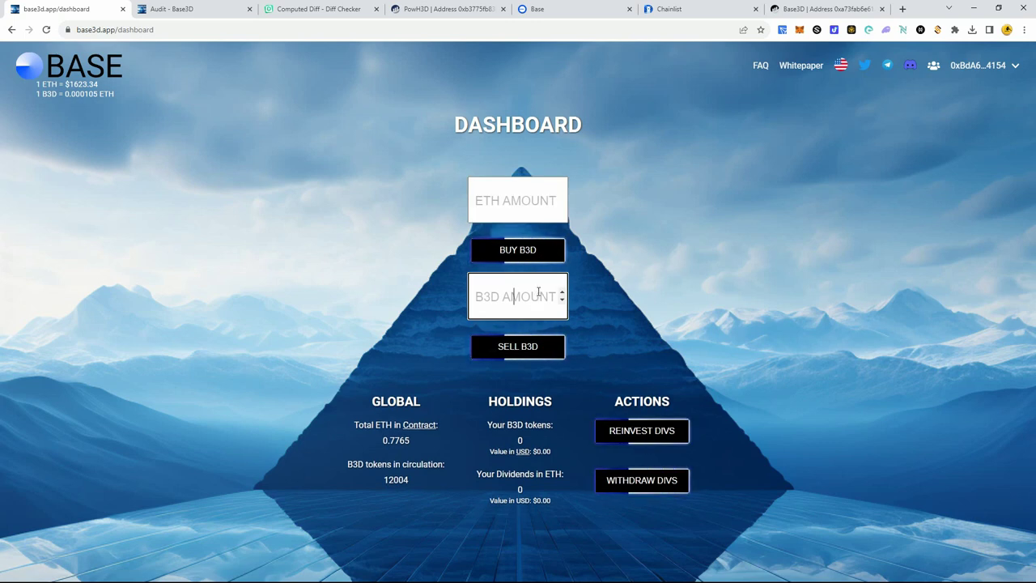
{"action": "type", "text": "10"}
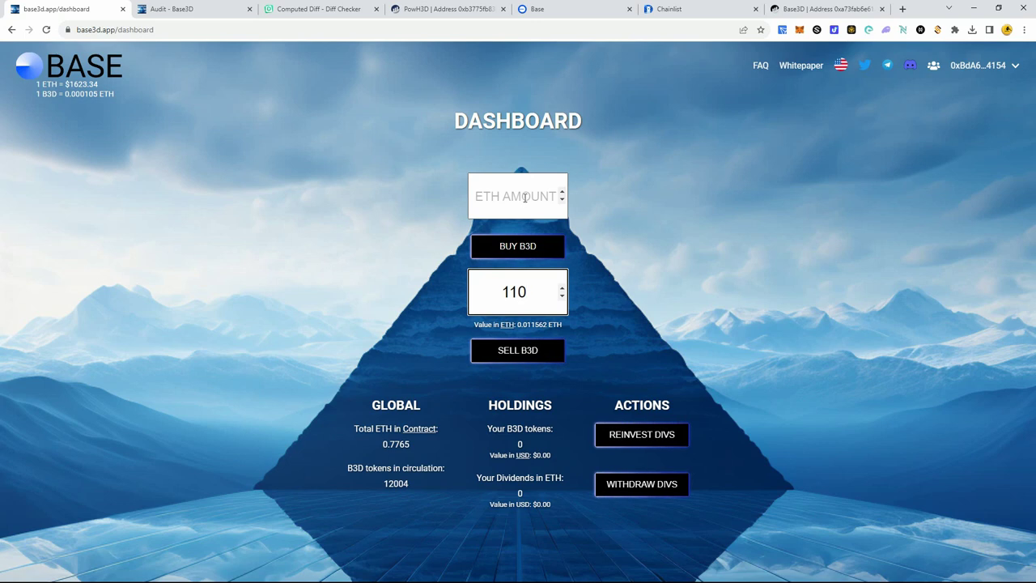
{"action": "left_click", "coordinate": [525, 198]}
{"action": "type", "text": "0.0155"}
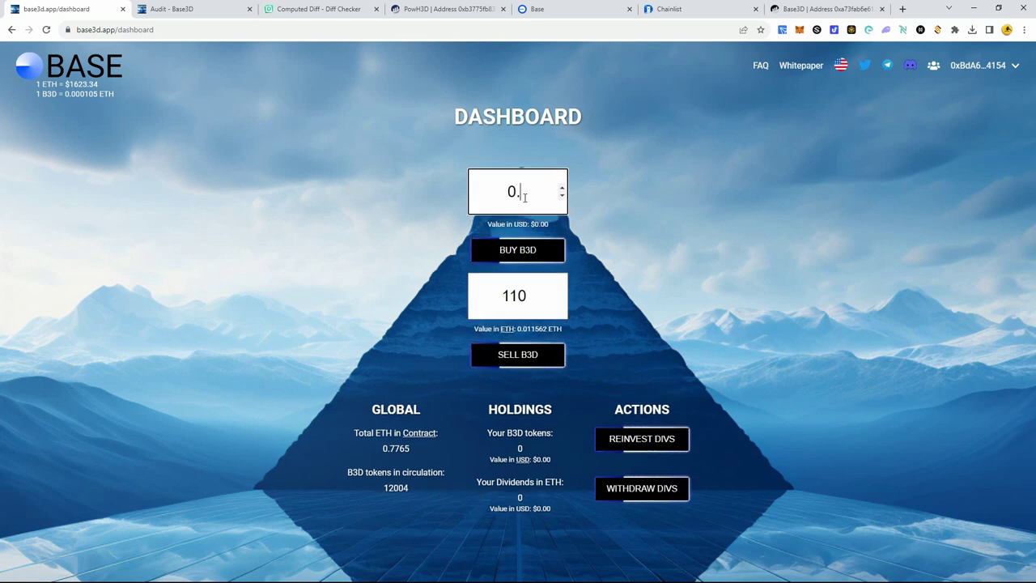
{"action": "type", "text": "2"}
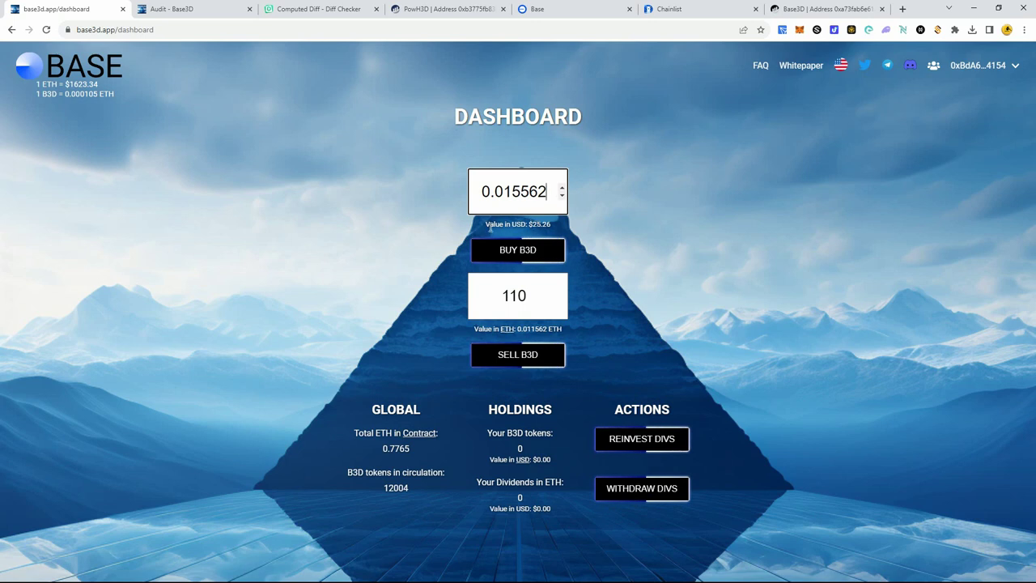
- Check the connected wallet's eligibility for a masternode link on the dashboard
{"action": "left_click", "coordinate": [934, 70]}
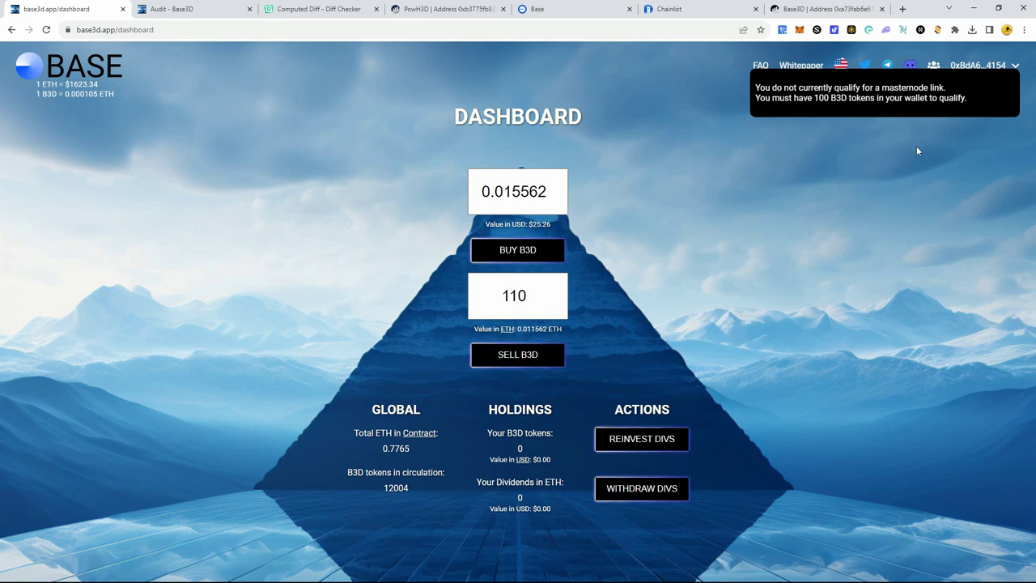
{"action": "left_click", "coordinate": [935, 67]}
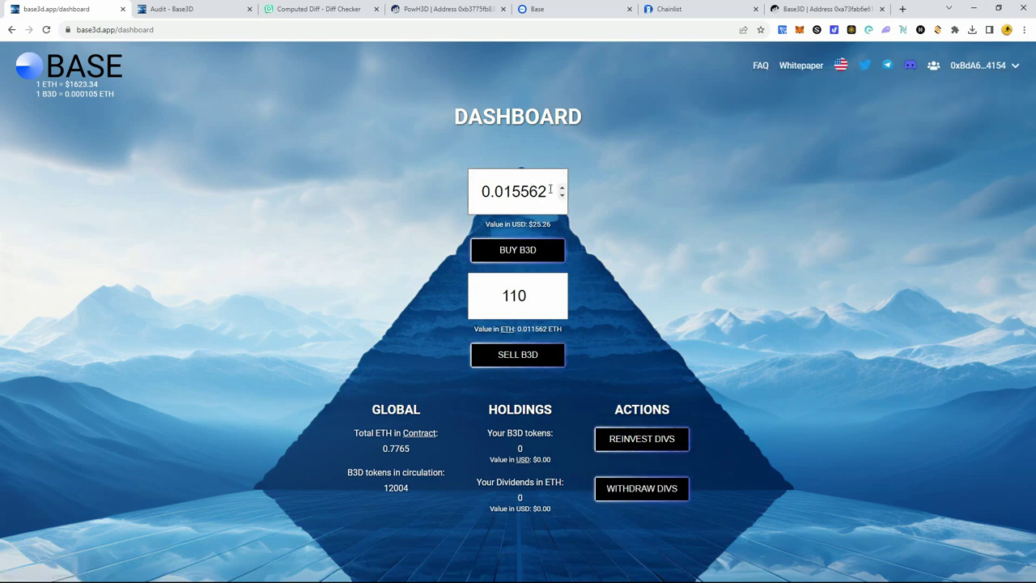
- Clear both the ETH buy amount and the B3D sell amount on the dashboard
{"action": "left_click_drag", "start_coordinate": [551, 190], "coordinate": [451, 195]}
{"action": "key", "text": "BackSpace"}
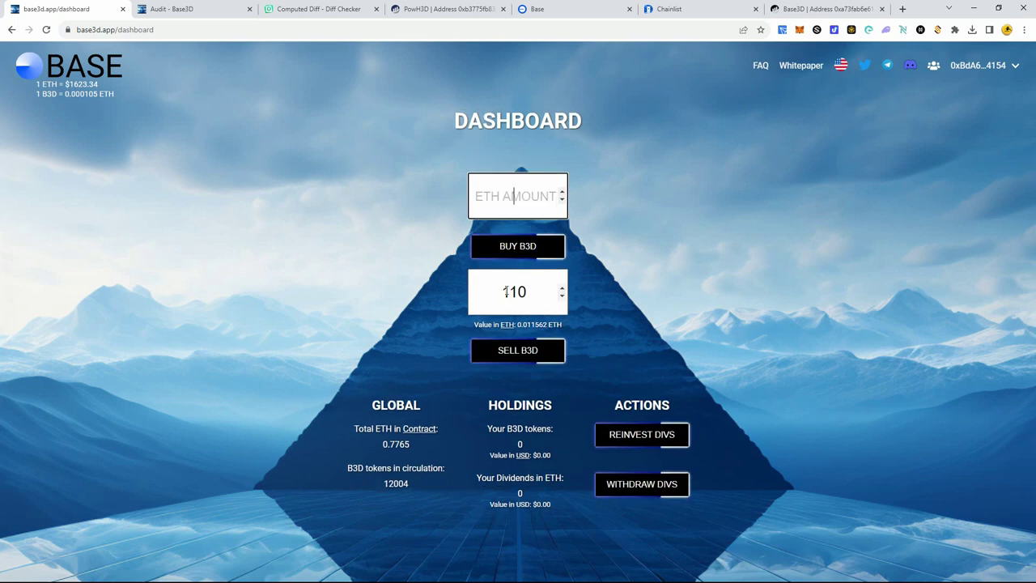
{"action": "double_click", "coordinate": [505, 292]}
{"action": "key", "text": "BackSpace"}
- Buy B3D with 0.0056 ETH and confirm the transaction in MetaMask
{"action": "left_click", "coordinate": [521, 196]}
{"action": "type", "text": "0"}
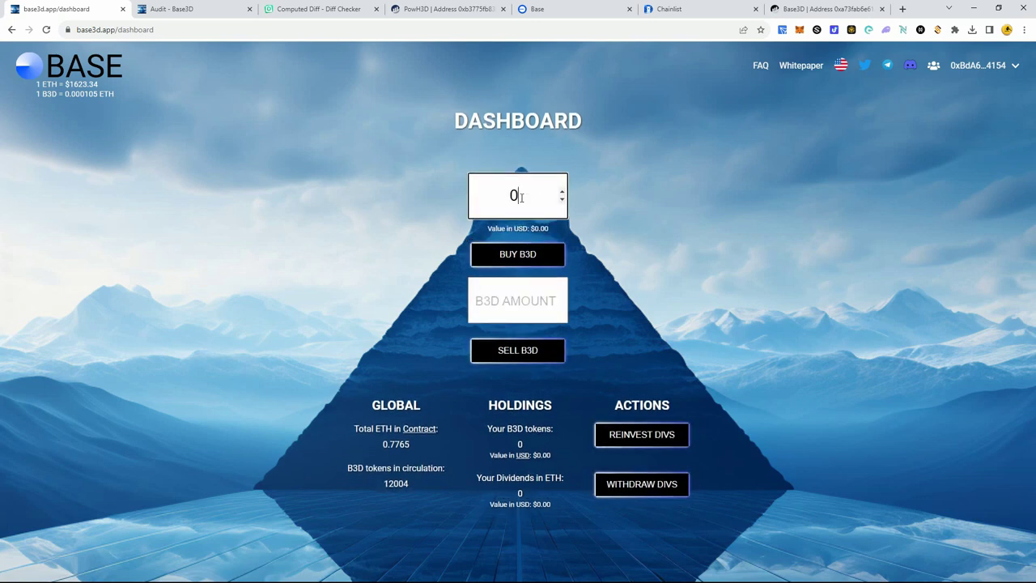
{"action": "type", "text": ".055"}
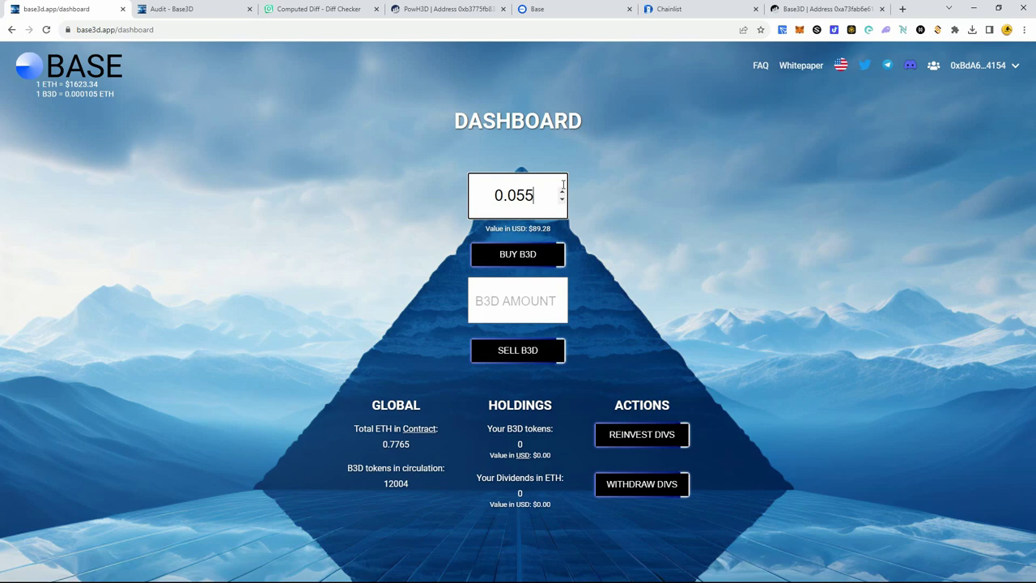
{"action": "key", "text": "BackSpace"}
{"action": "key", "text": "BackSpace"}
{"action": "type", "text": "056"}
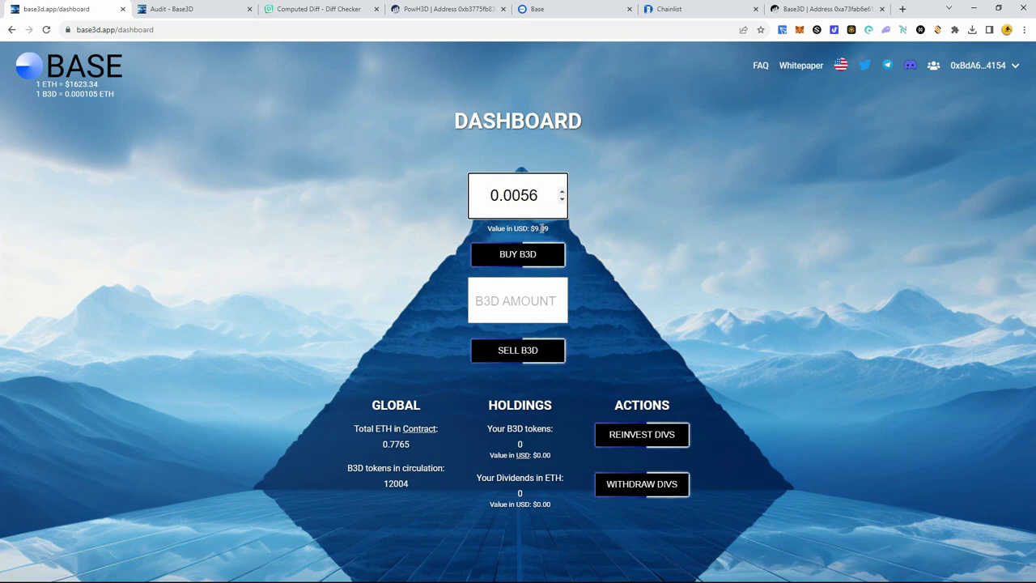
{"action": "left_click", "coordinate": [518, 257]}
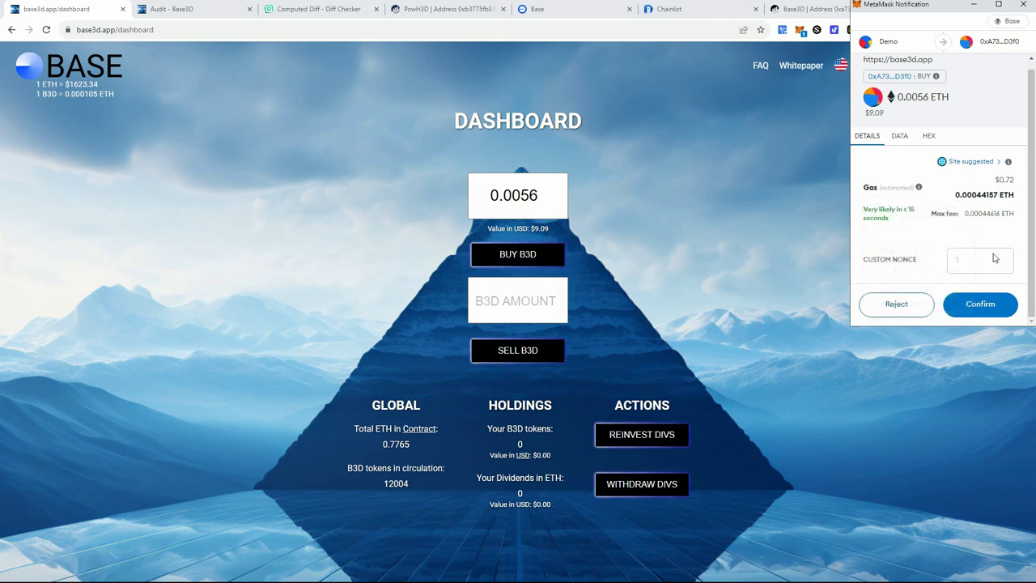
{"action": "left_click", "coordinate": [981, 310]}
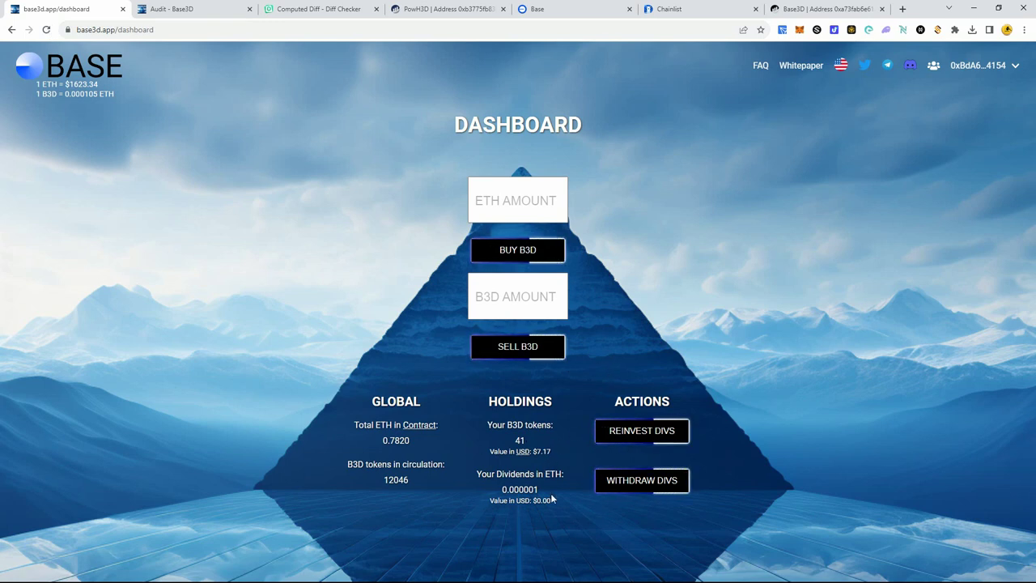
- Switch to the Base3D contract page on BaseScan and copy the contract address
{"action": "left_click", "coordinate": [518, 296]}
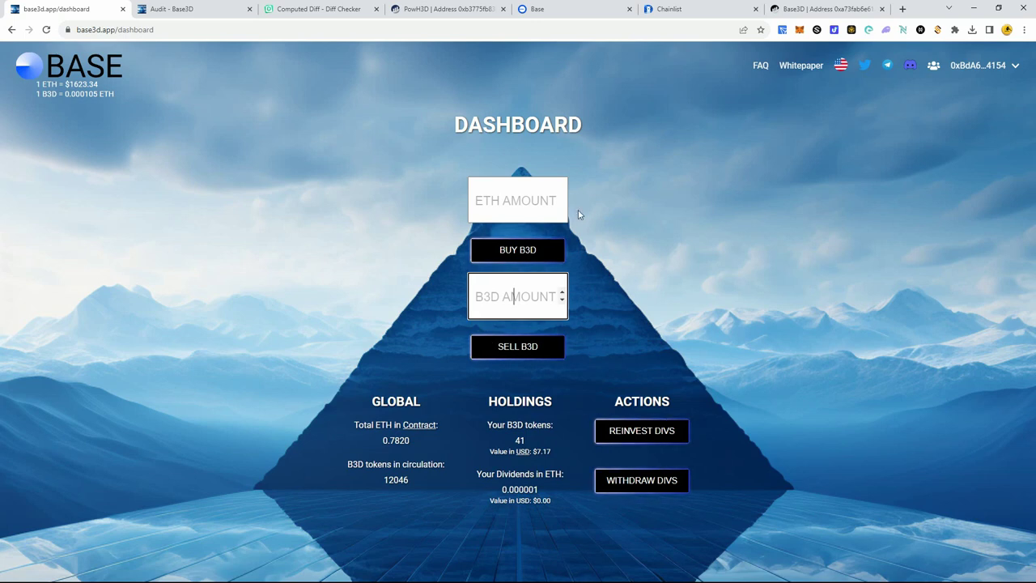
{"action": "left_click", "coordinate": [799, 8]}
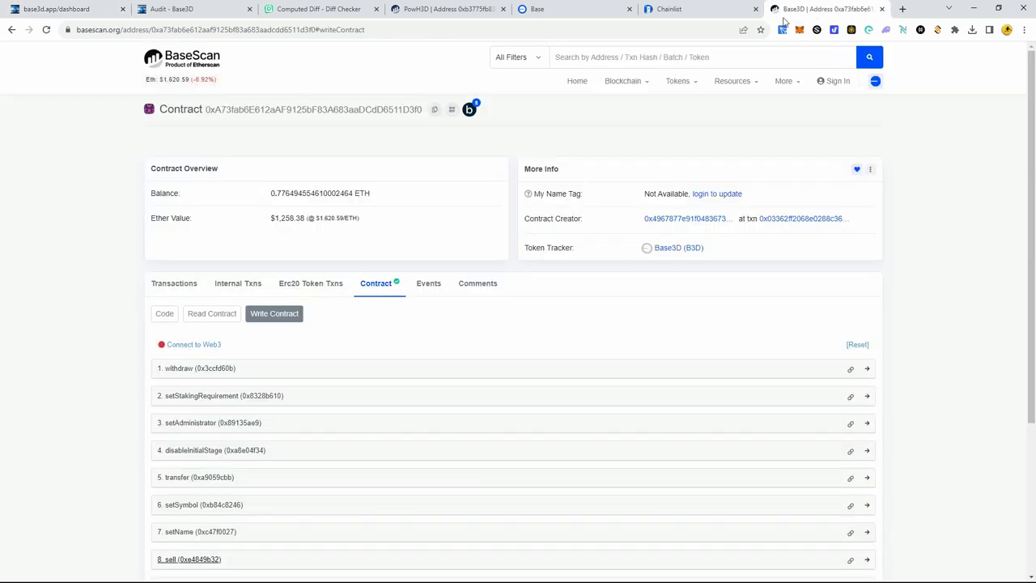
{"action": "left_click", "coordinate": [434, 109]}
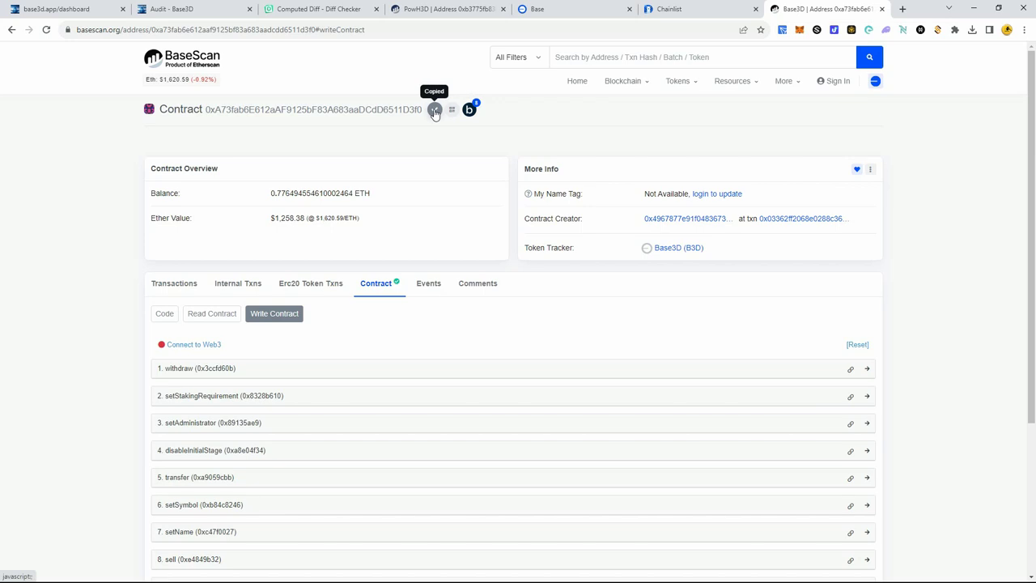
- Import B3D as a custom token into the Demo account in MetaMask using the copied contract address
{"action": "left_click", "coordinate": [799, 30]}
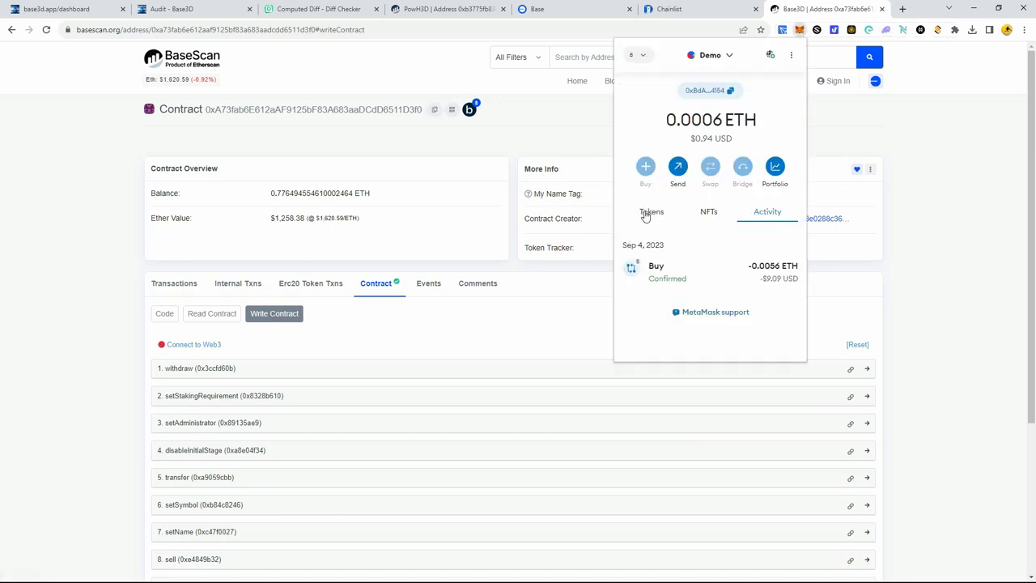
{"action": "left_click", "coordinate": [647, 213]}
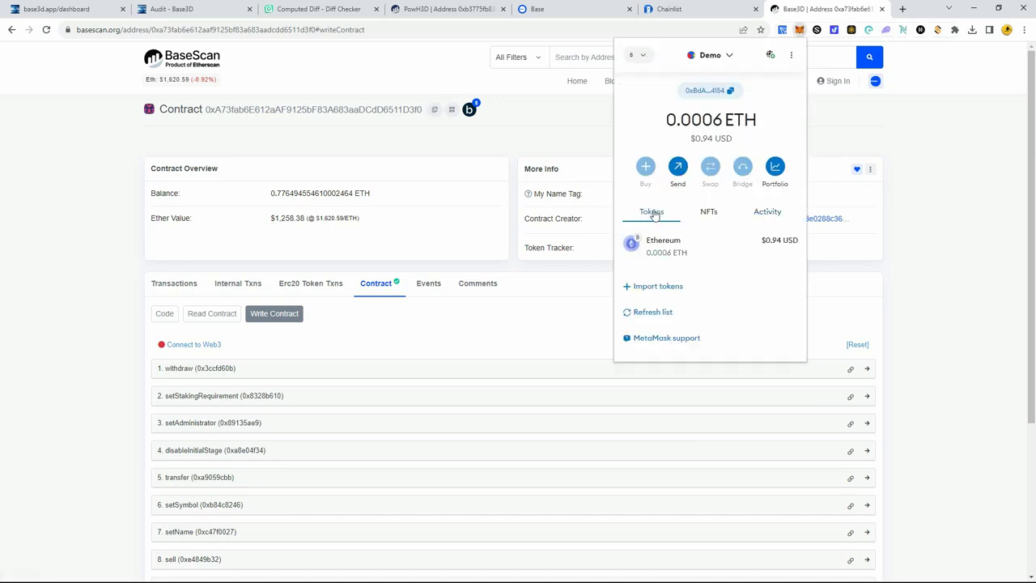
{"action": "left_click", "coordinate": [658, 286]}
{"action": "right_click", "coordinate": [677, 232]}
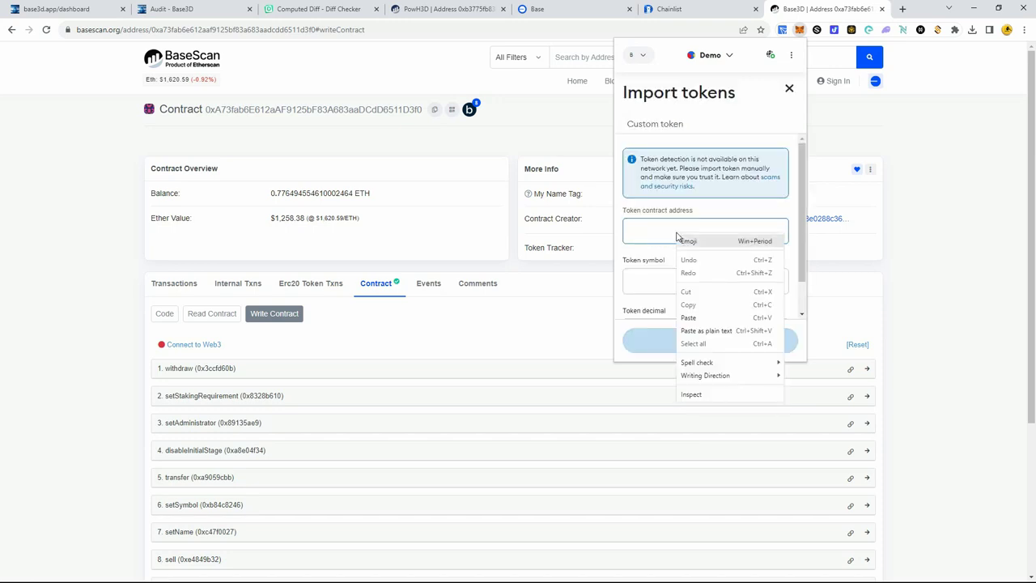
{"action": "left_click", "coordinate": [707, 317]}
{"action": "scroll", "coordinate": [710, 257], "scroll_direction": "down", "scroll_amount": 1}
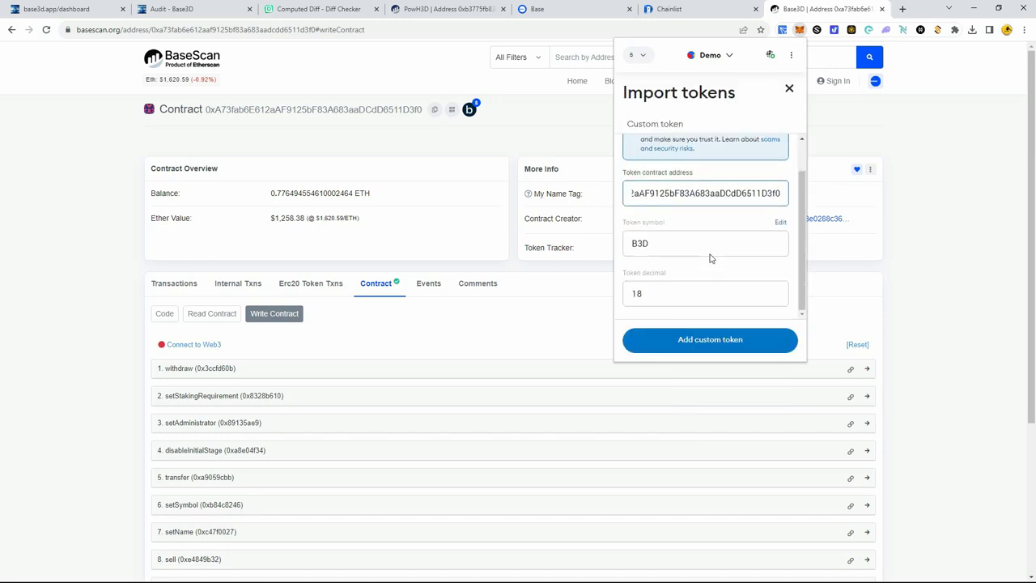
{"action": "left_click", "coordinate": [731, 340]}
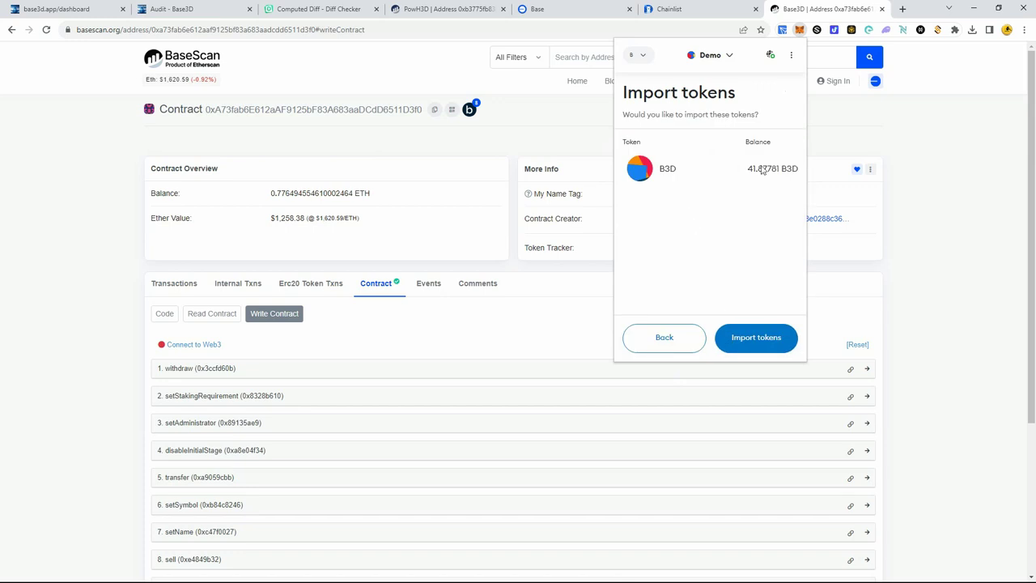
{"action": "left_click", "coordinate": [769, 327]}
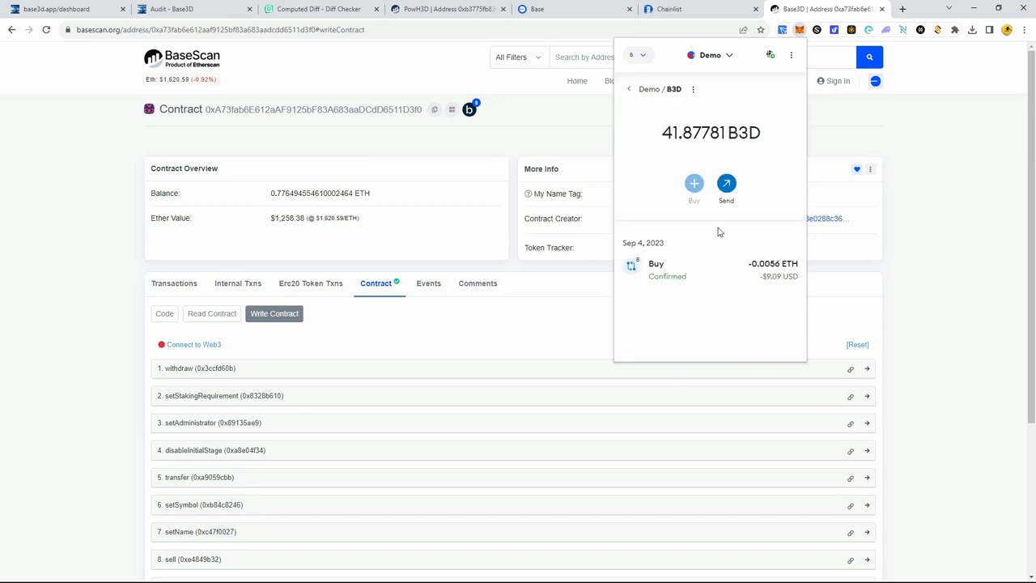
- Open the B3D Buy transaction from MetaMask's activity and view its details on the block explorer
{"action": "left_click", "coordinate": [628, 90]}
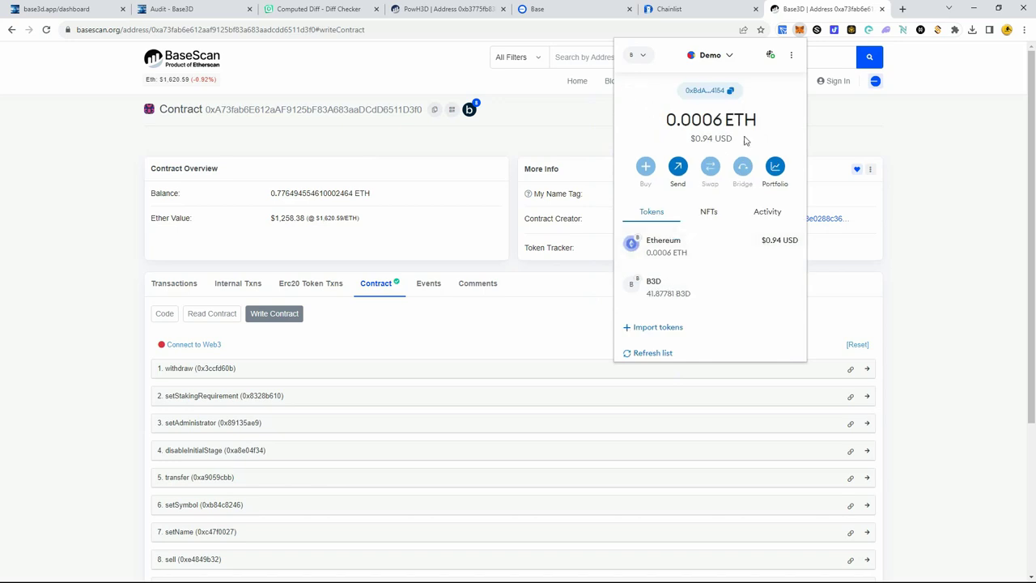
{"action": "left_click", "coordinate": [767, 213]}
{"action": "left_click", "coordinate": [714, 271]}
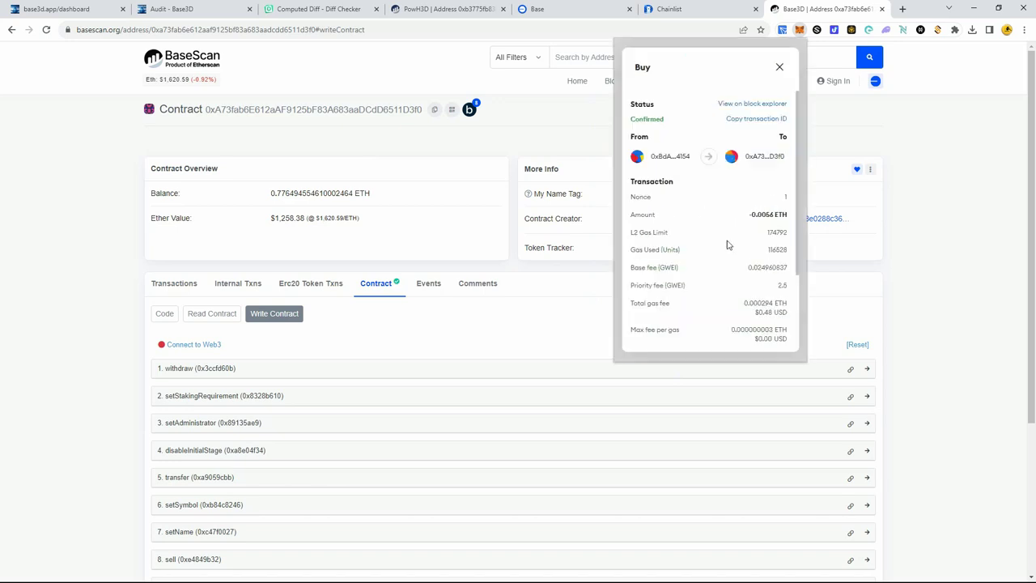
{"action": "left_click", "coordinate": [737, 106]}
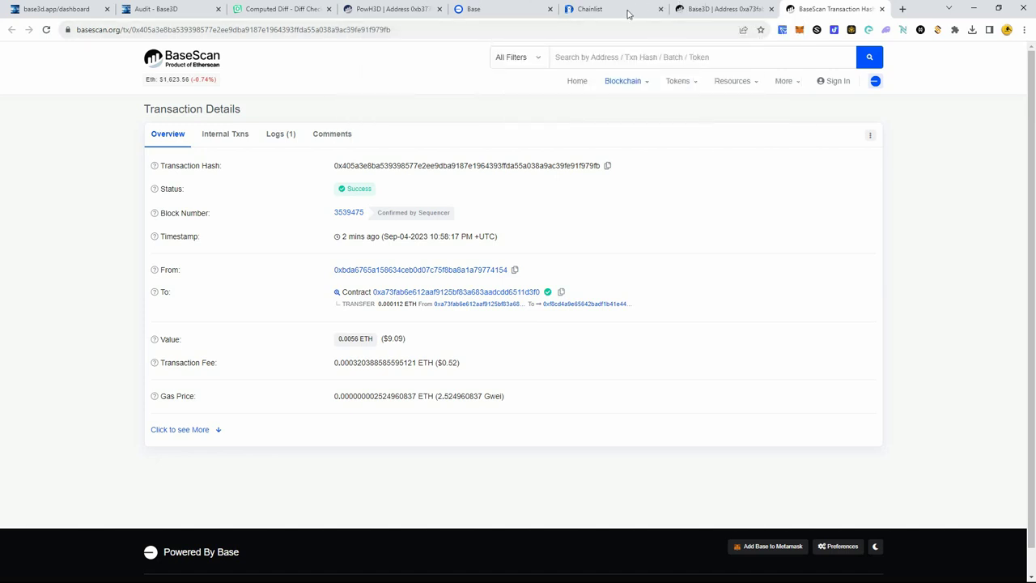
- Return to the Base3D dashboard and reload the page
{"action": "left_click", "coordinate": [171, 7]}
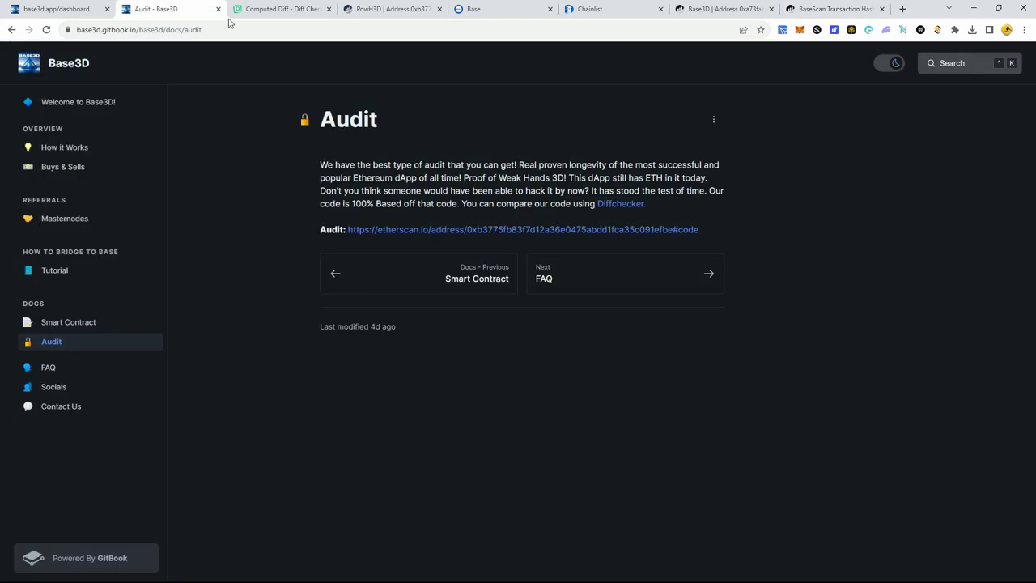
{"action": "left_click", "coordinate": [57, 8]}
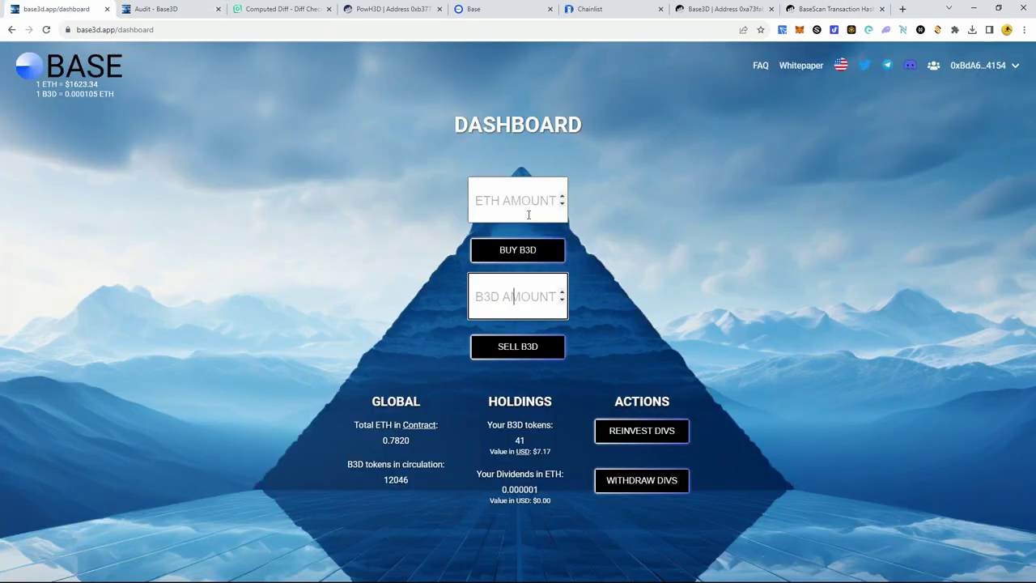
{"action": "key", "text": "F5"}
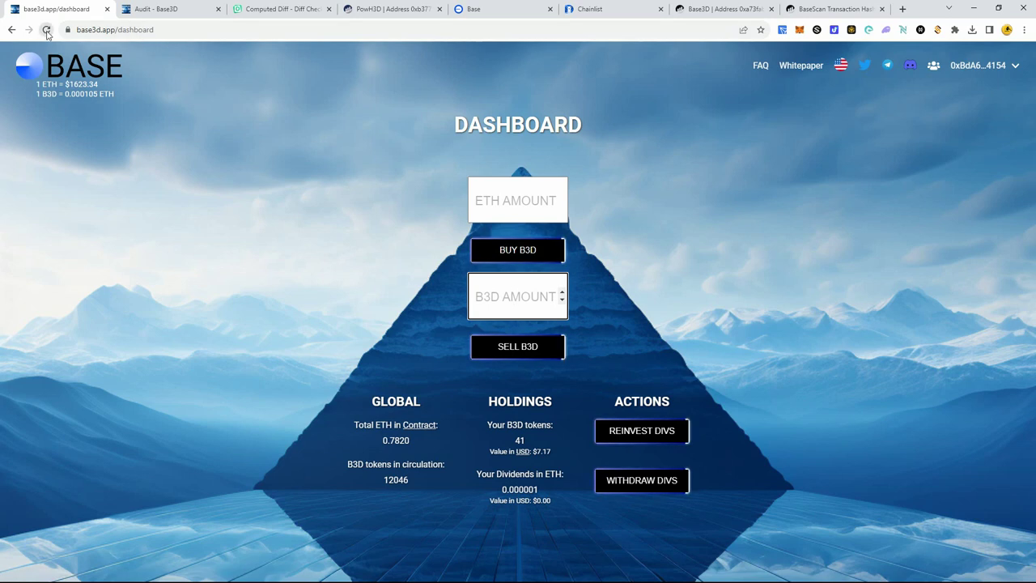
{"action": "key", "text": "Return"}
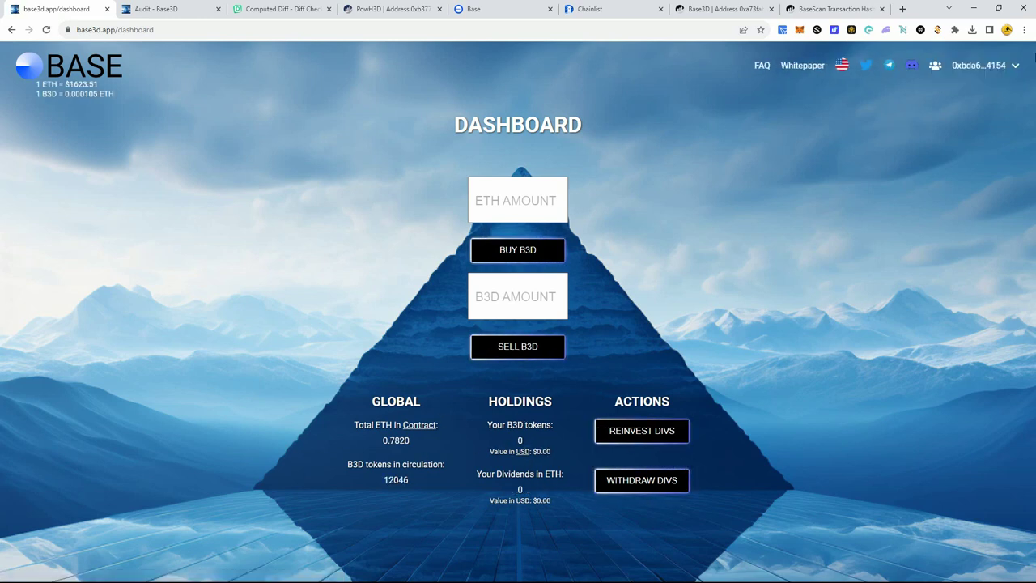
- Disconnect the wallet from the dashboard and reconnect it through MetaMask, performing the reconnection twice
{"action": "left_click", "coordinate": [1017, 70]}
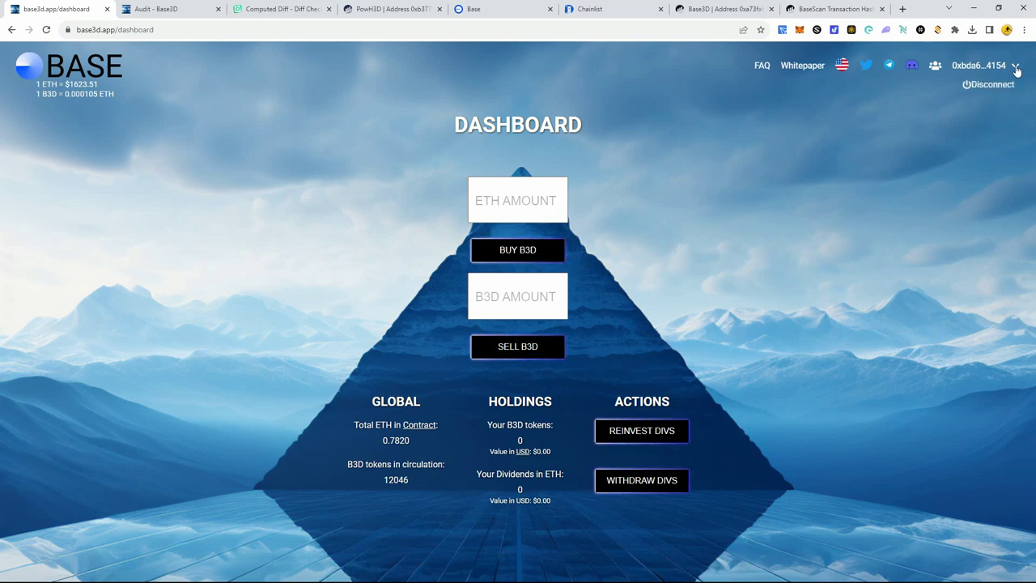
{"action": "left_click", "coordinate": [987, 82]}
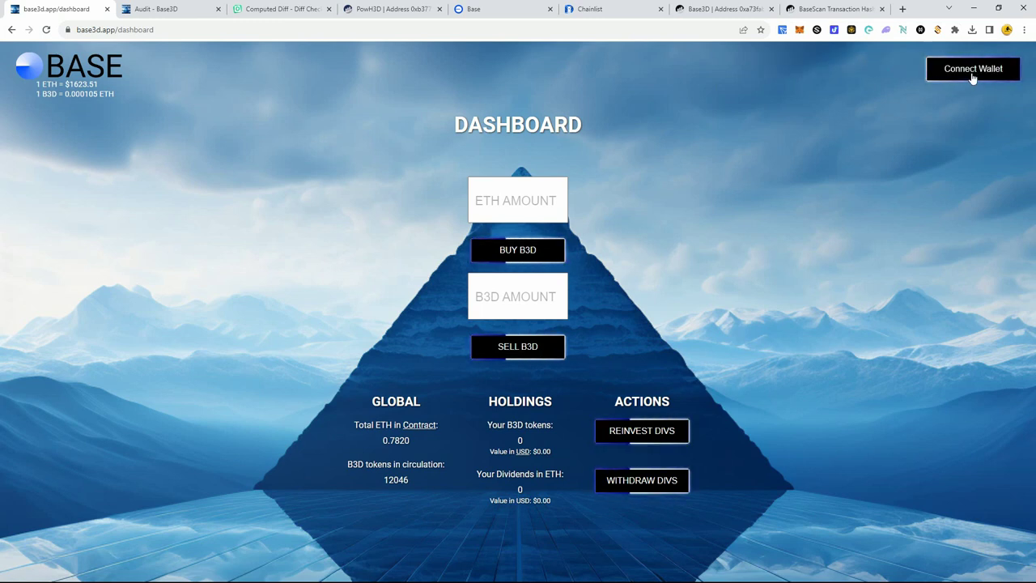
{"action": "left_click", "coordinate": [965, 78]}
{"action": "left_click", "coordinate": [434, 266]}
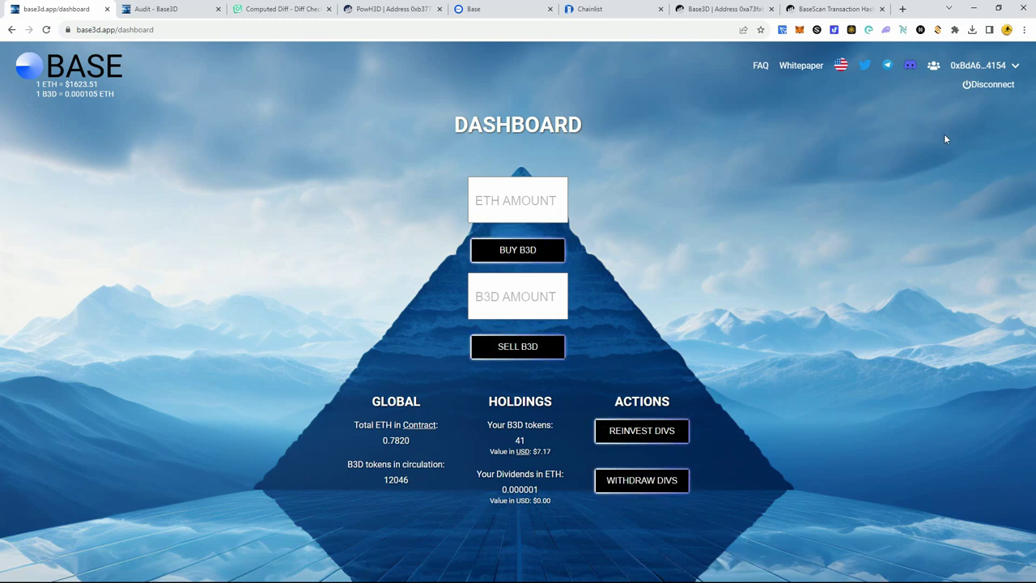
{"action": "left_click", "coordinate": [994, 84]}
{"action": "left_click", "coordinate": [973, 69]}
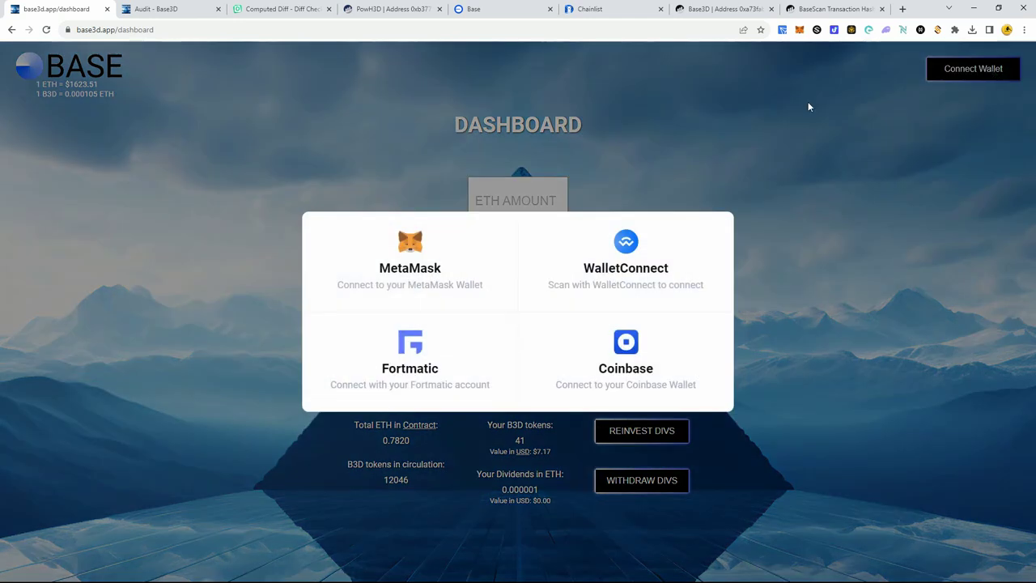
{"action": "left_click", "coordinate": [423, 296]}
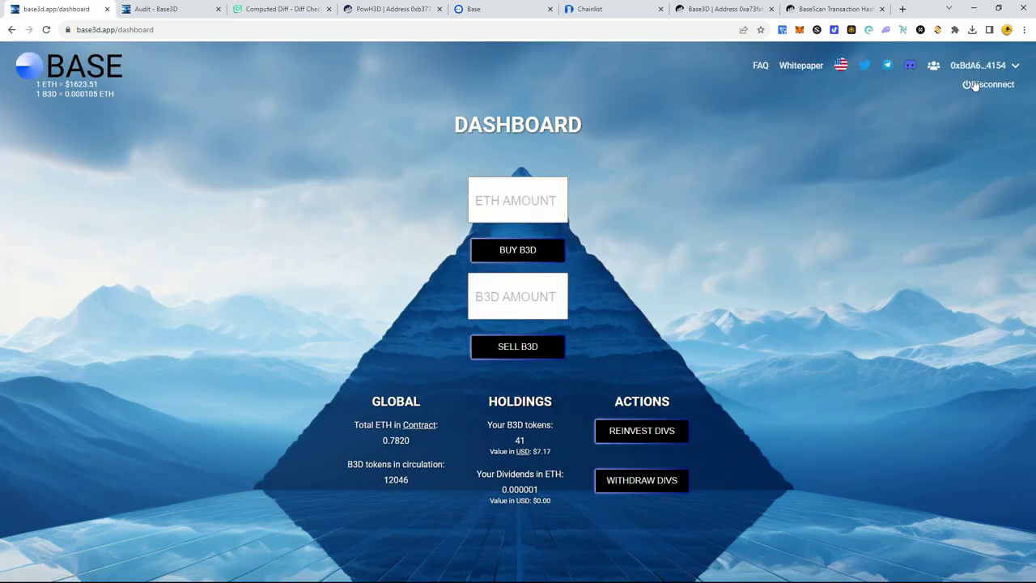
- Sell 41 B3D on the dashboard and confirm the transaction in MetaMask
{"action": "left_click", "coordinate": [494, 296]}
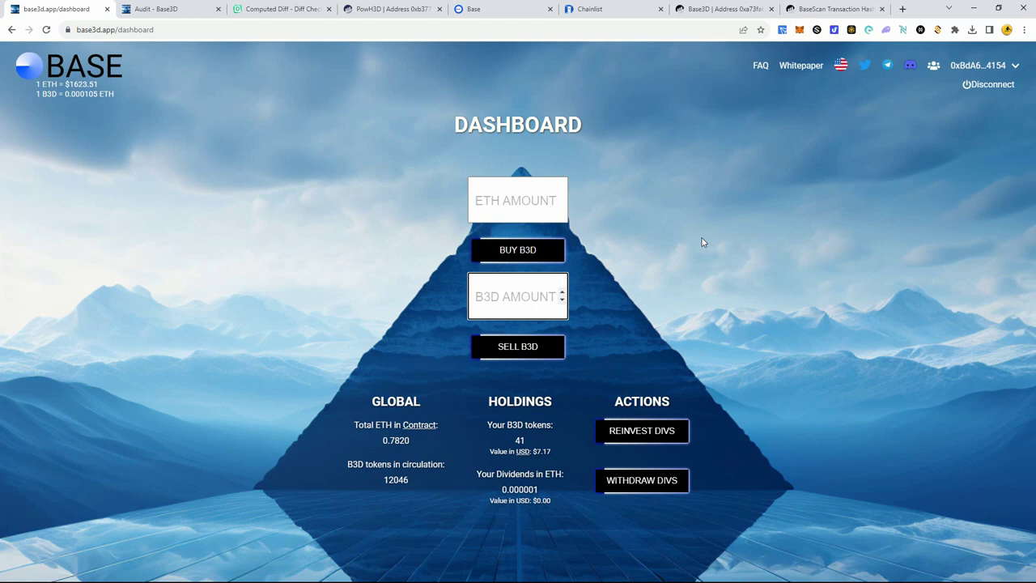
{"action": "type", "text": "41"}
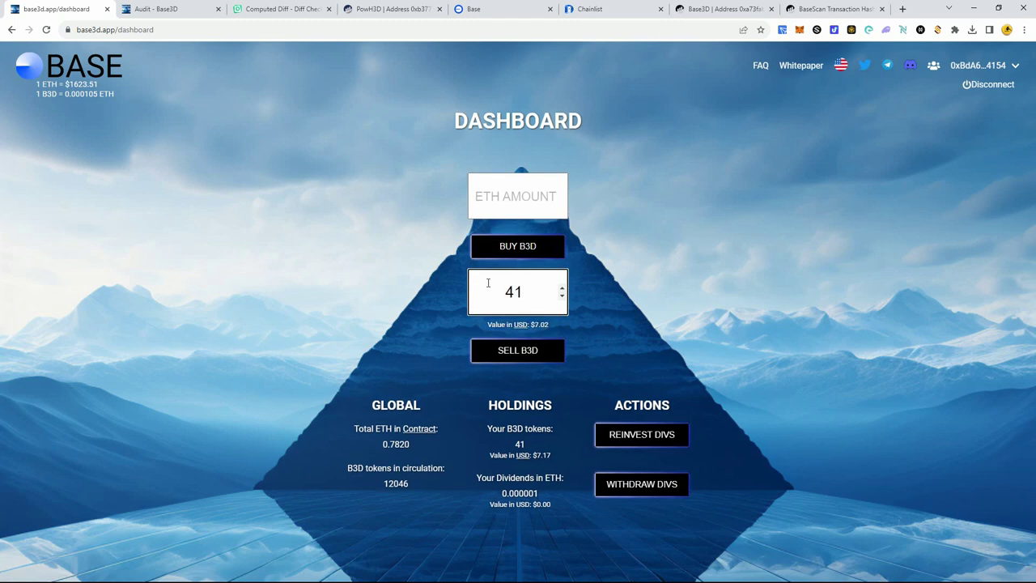
{"action": "left_click", "coordinate": [522, 361]}
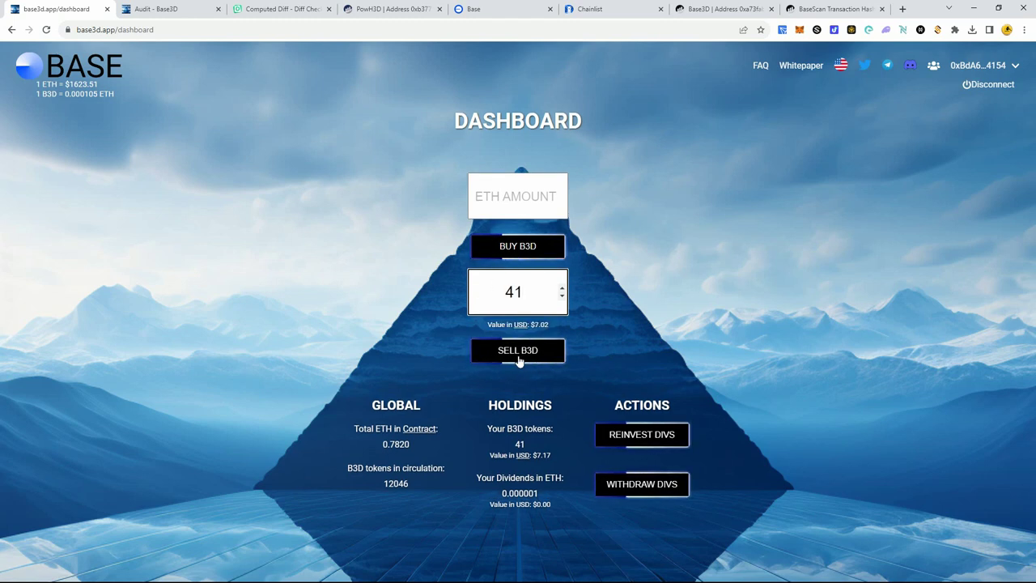
{"action": "left_click", "coordinate": [508, 362]}
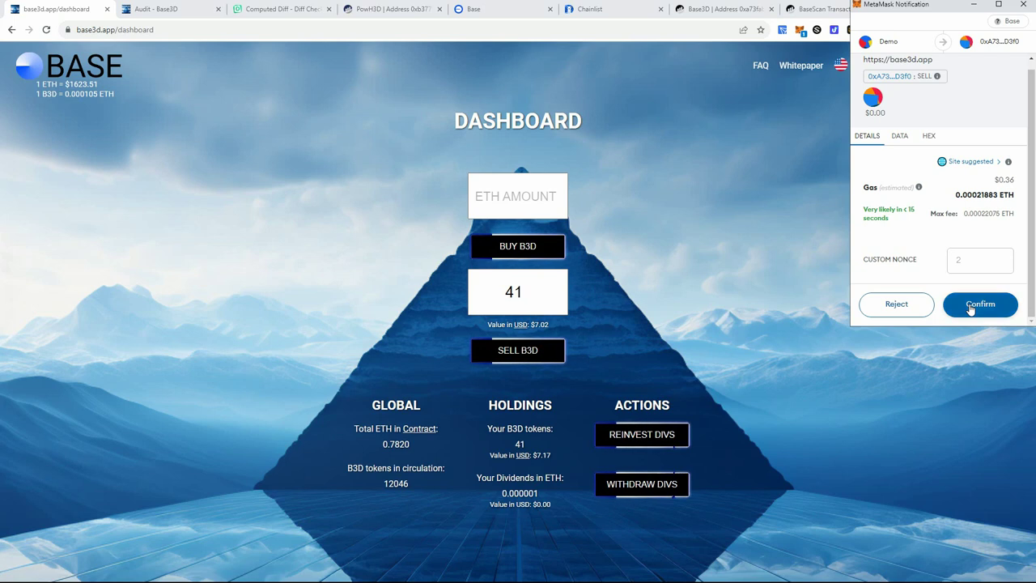
{"action": "left_click", "coordinate": [971, 308]}
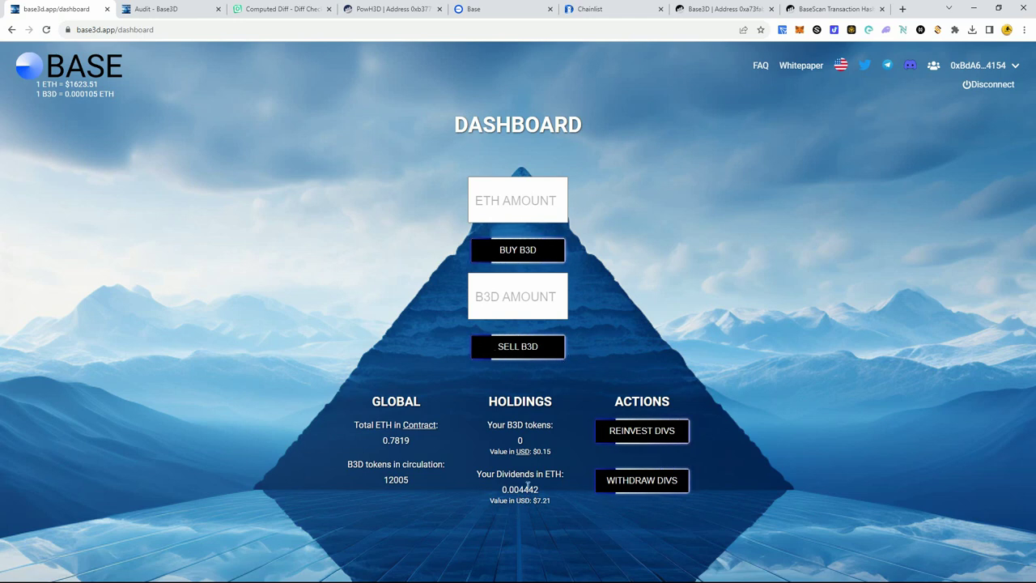
- Toggle the currency of the B3D holdings value, then withdraw the dividends and confirm the transaction in MetaMask
{"action": "left_click", "coordinate": [519, 454]}
{"action": "left_click", "coordinate": [516, 457]}
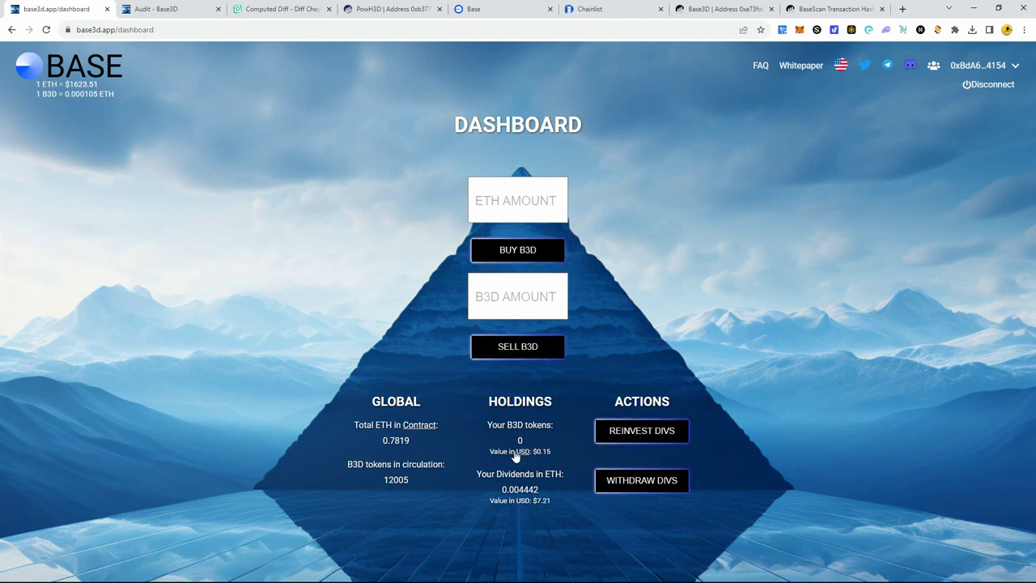
{"action": "left_click", "coordinate": [655, 482]}
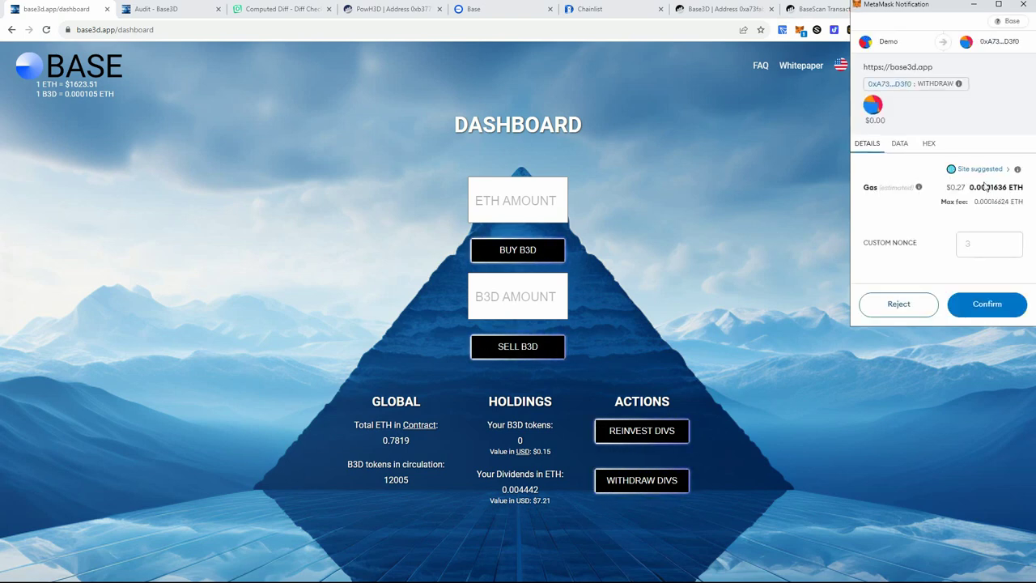
{"action": "scroll", "coordinate": [977, 176], "scroll_direction": "down", "scroll_amount": 1}
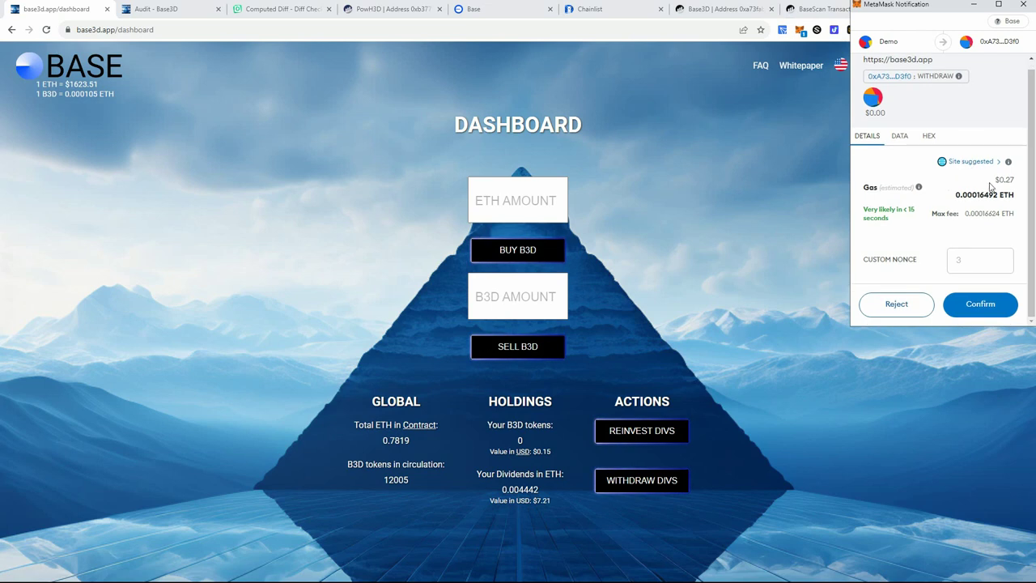
{"action": "left_click", "coordinate": [989, 309]}
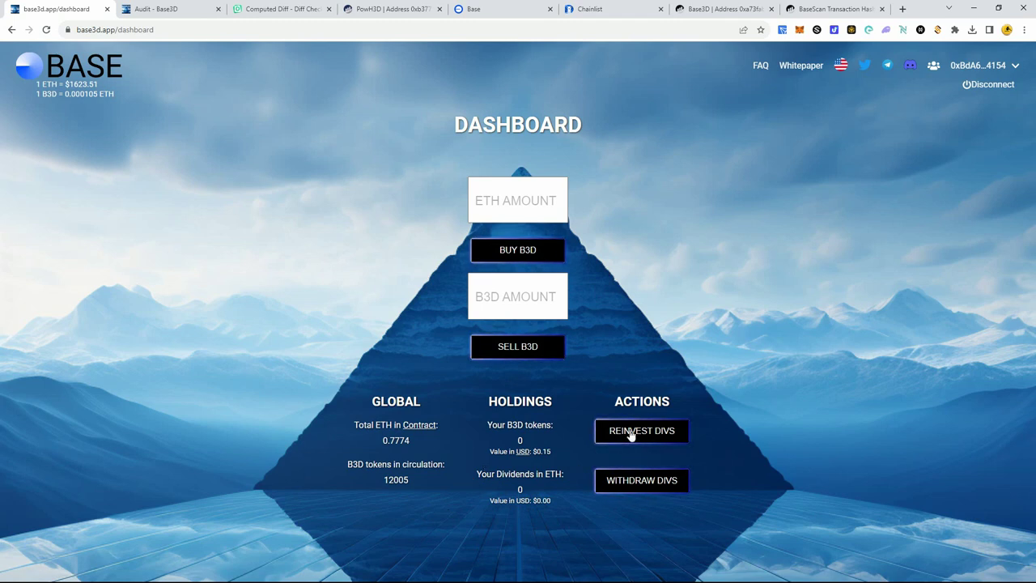
- Check the Demo account's ETH balance in MetaMask and the dividends in ETH on the dashboard
{"action": "left_click", "coordinate": [798, 30]}
{"action": "double_click", "coordinate": [725, 119]}
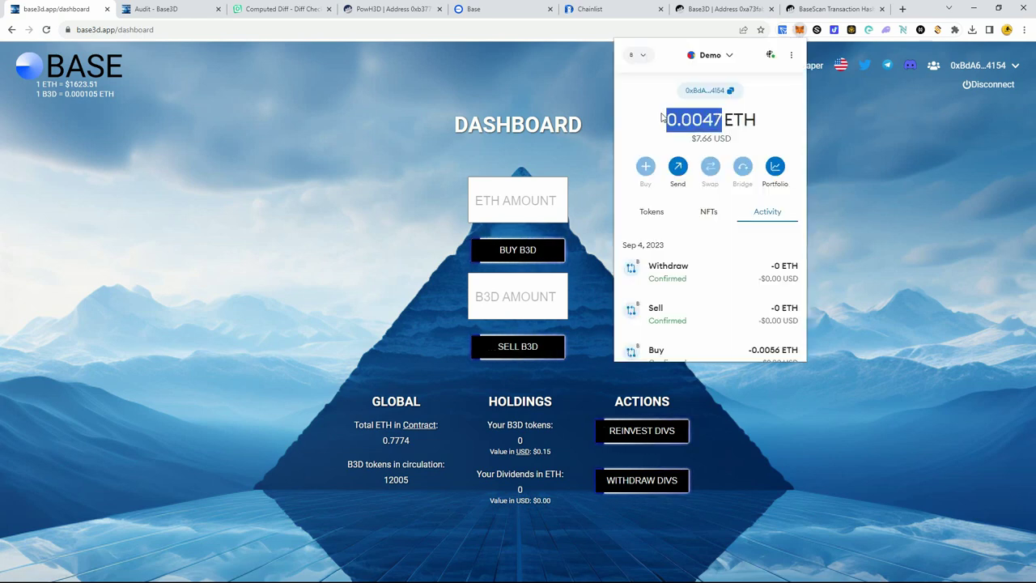
{"action": "left_click", "coordinate": [928, 154]}
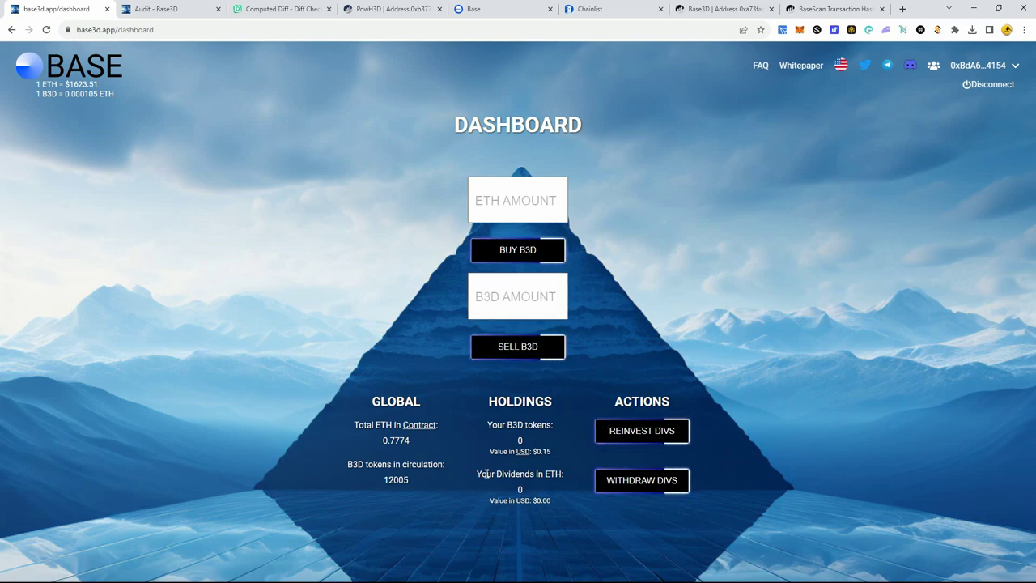
{"action": "left_click_drag", "start_coordinate": [478, 474], "coordinate": [565, 476]}
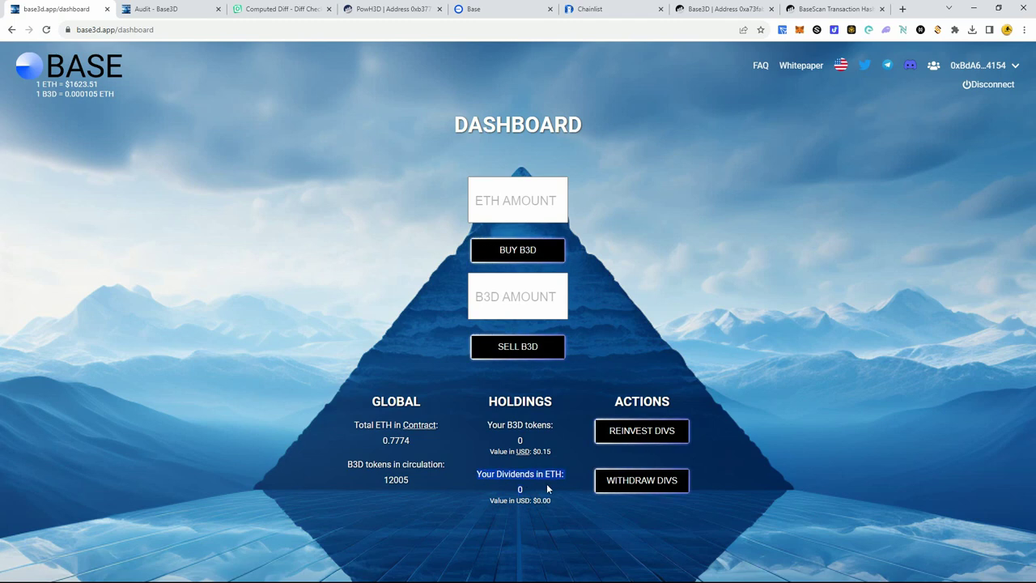
{"action": "left_click", "coordinate": [734, 341]}
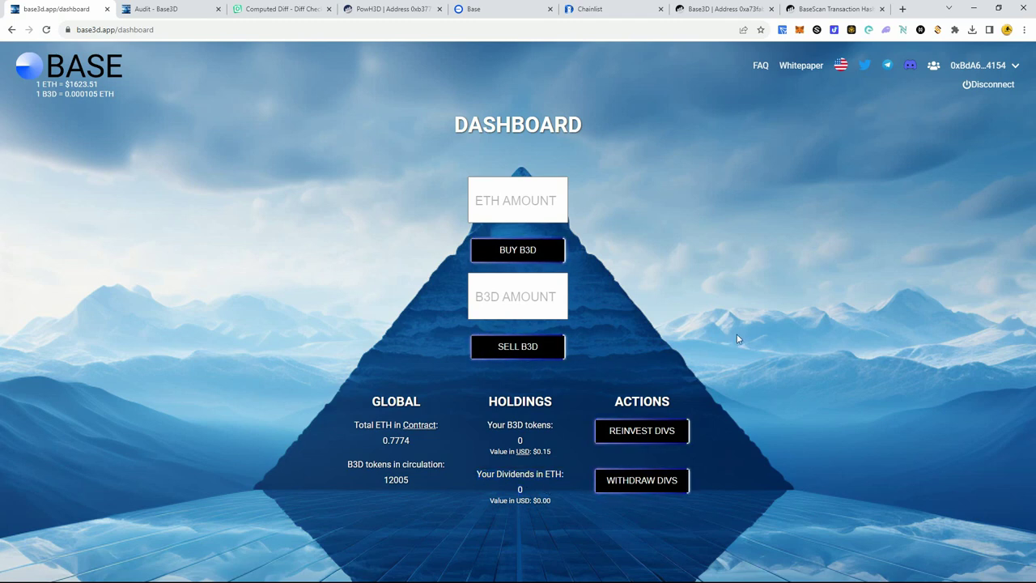